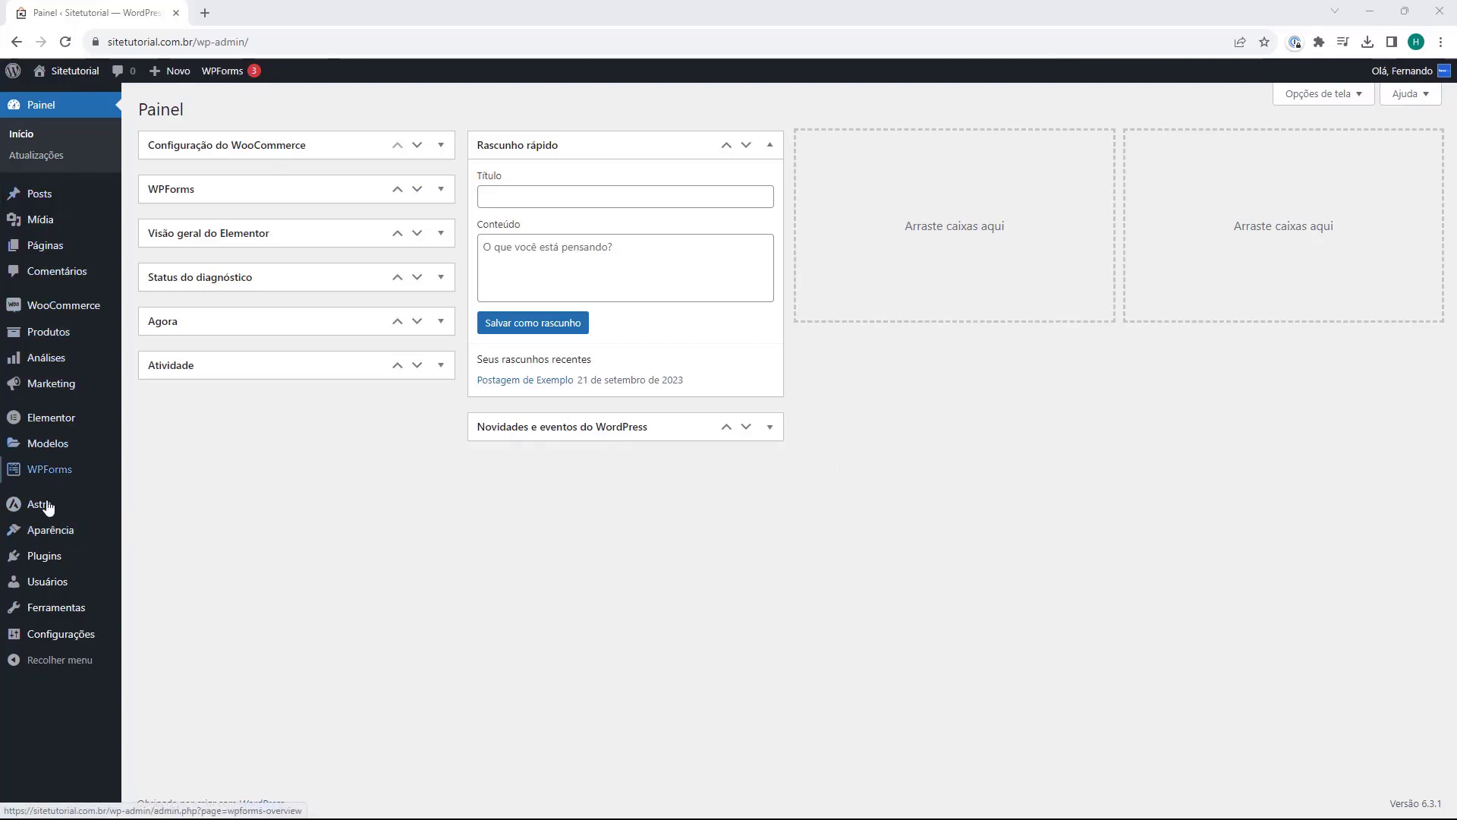
Search the plugin directory for "darven", then install and activate the Darven Múltiplos Preços Informativos plugin.
mouse_move(39, 568)
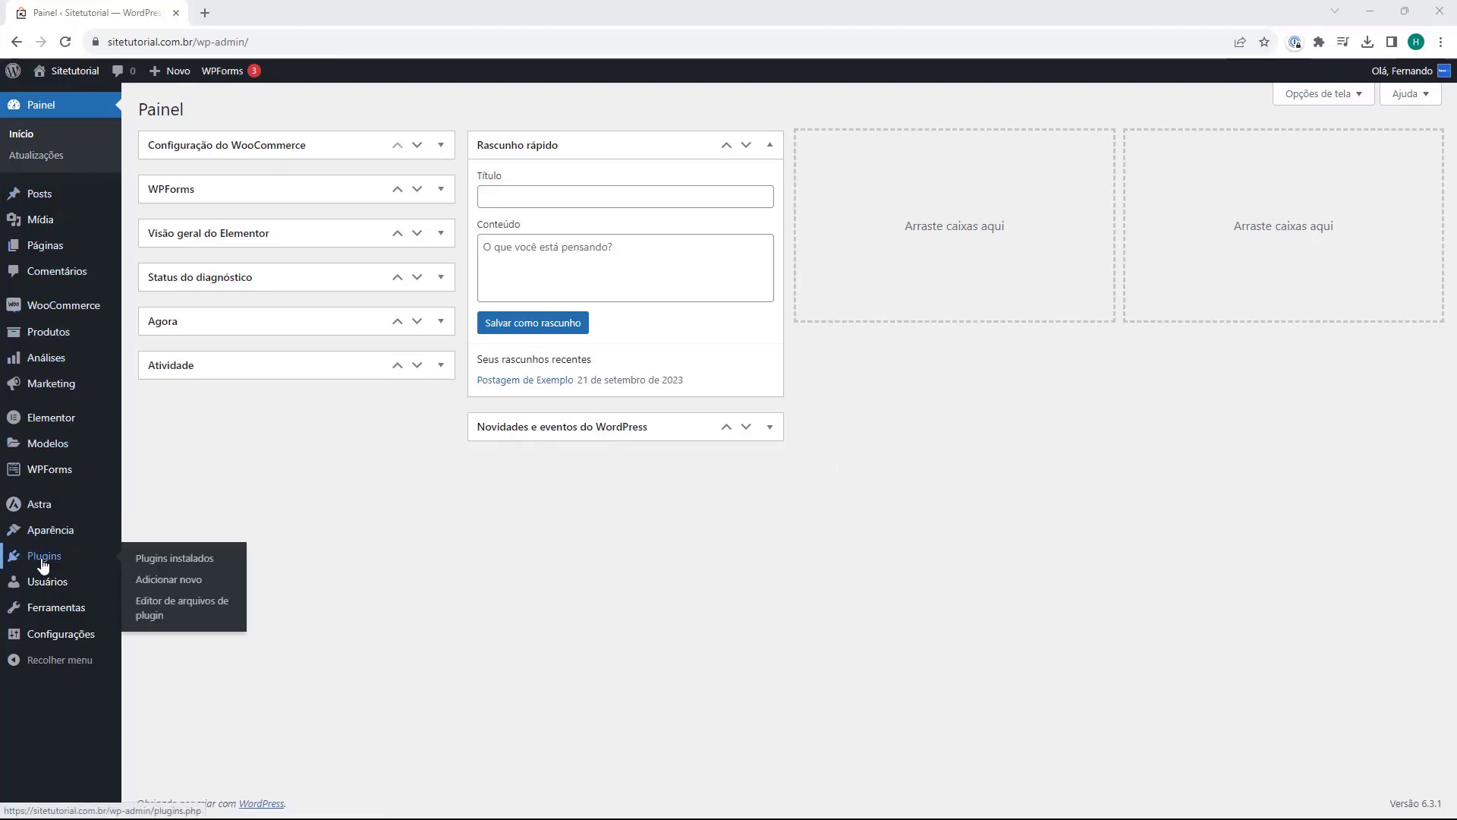
left_click(43, 566)
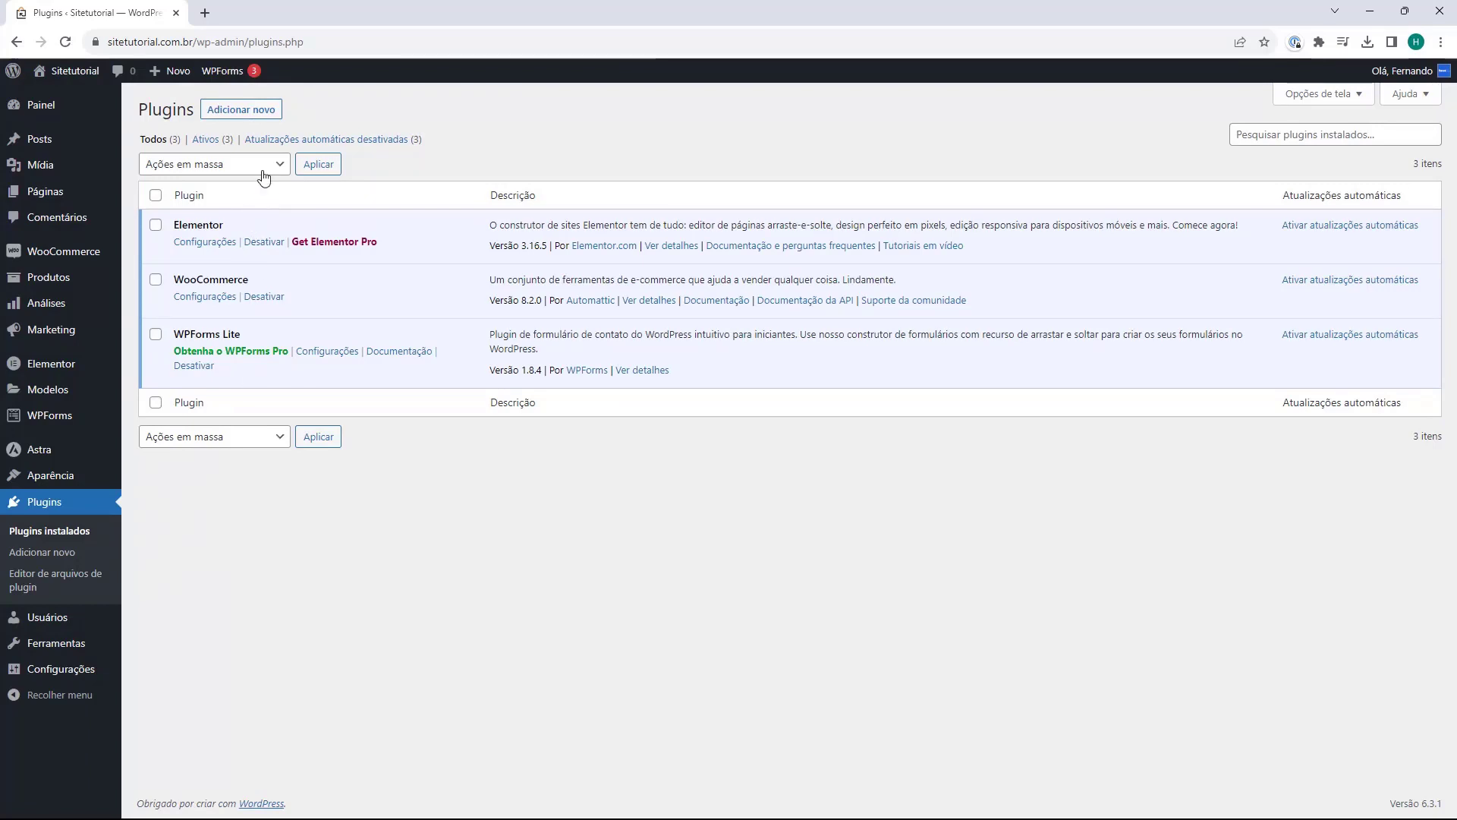
left_click(236, 120)
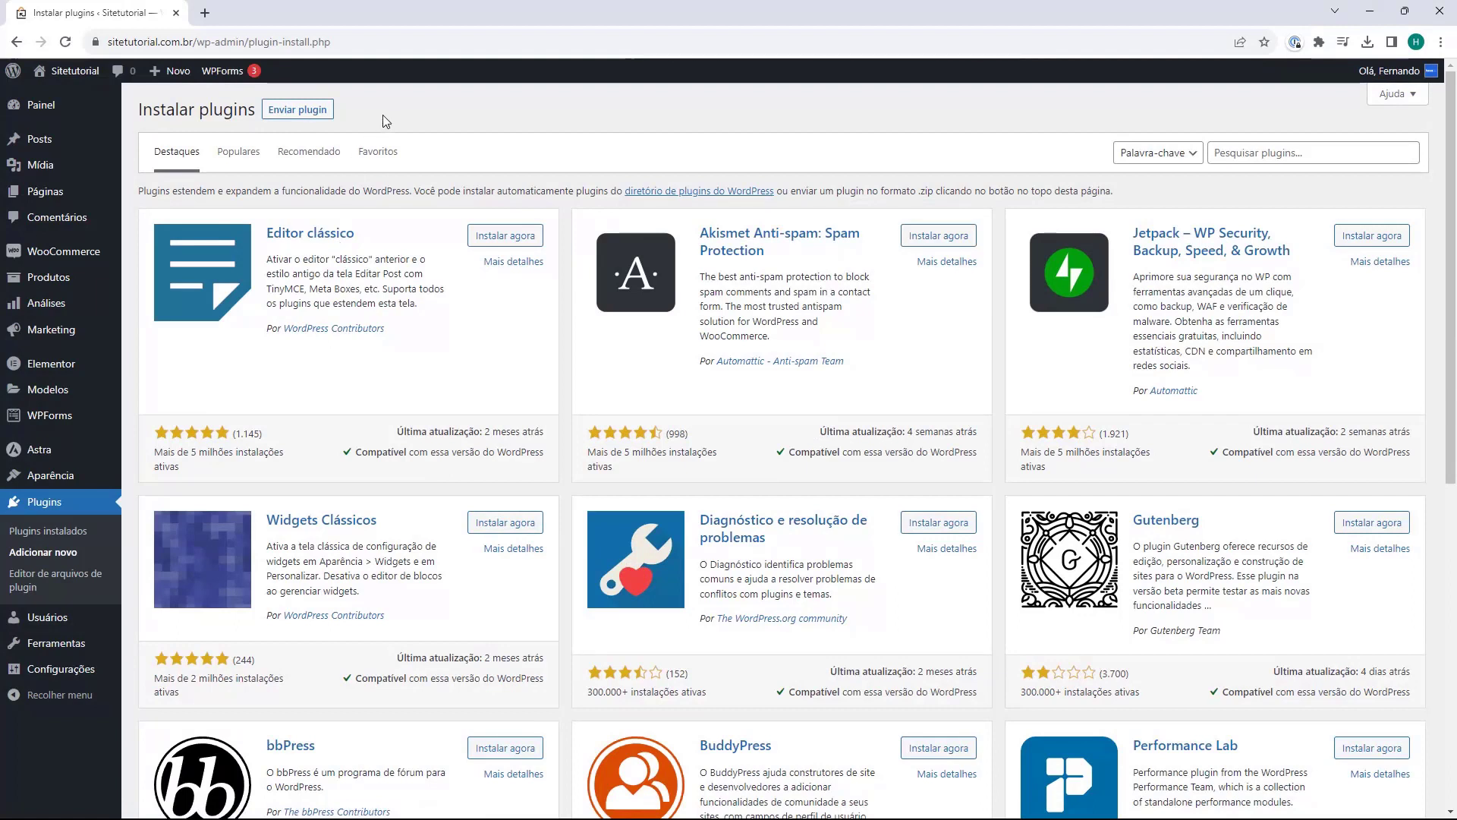
left_click(1228, 157)
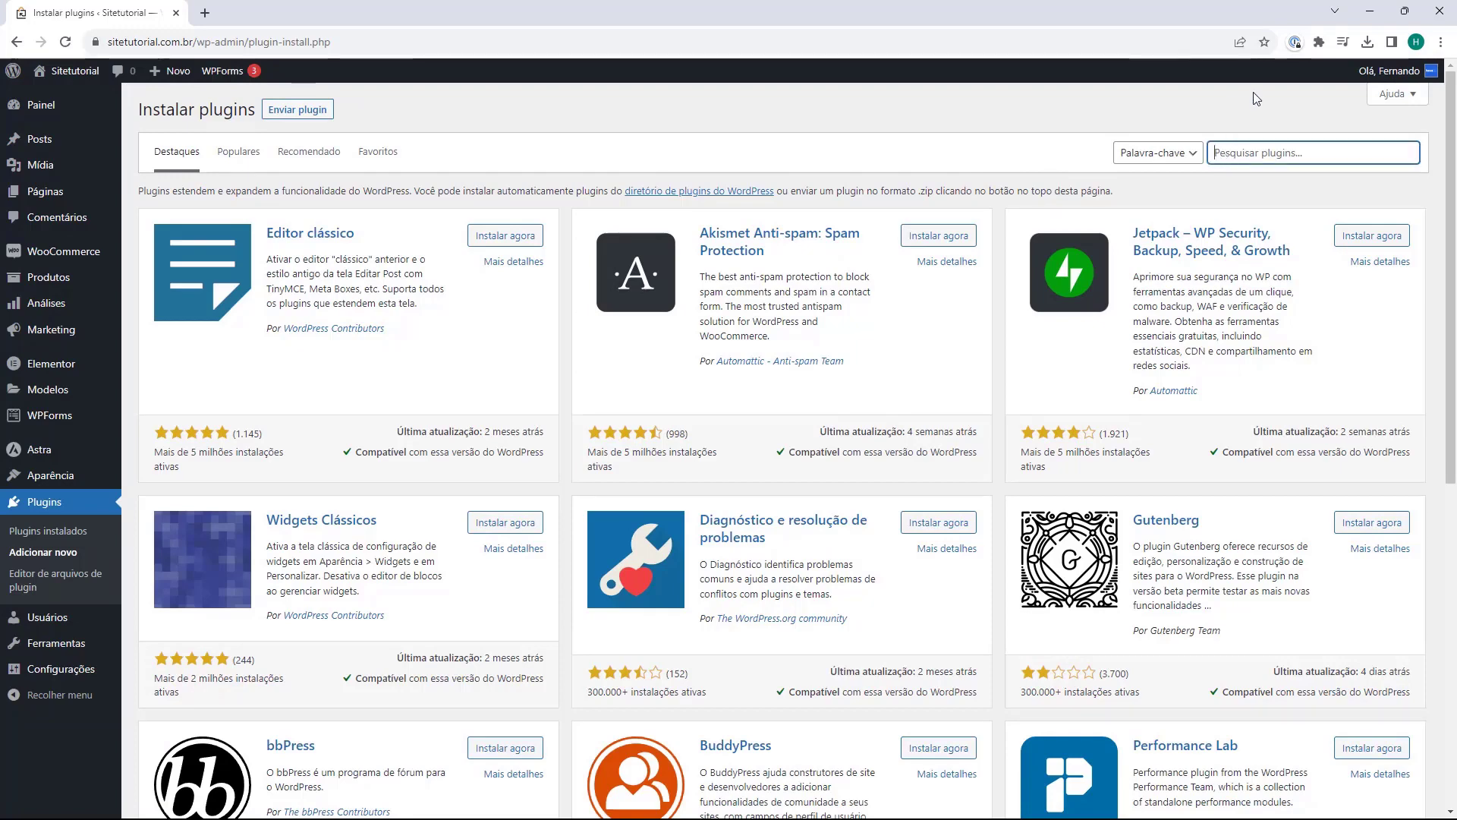
type("darven")
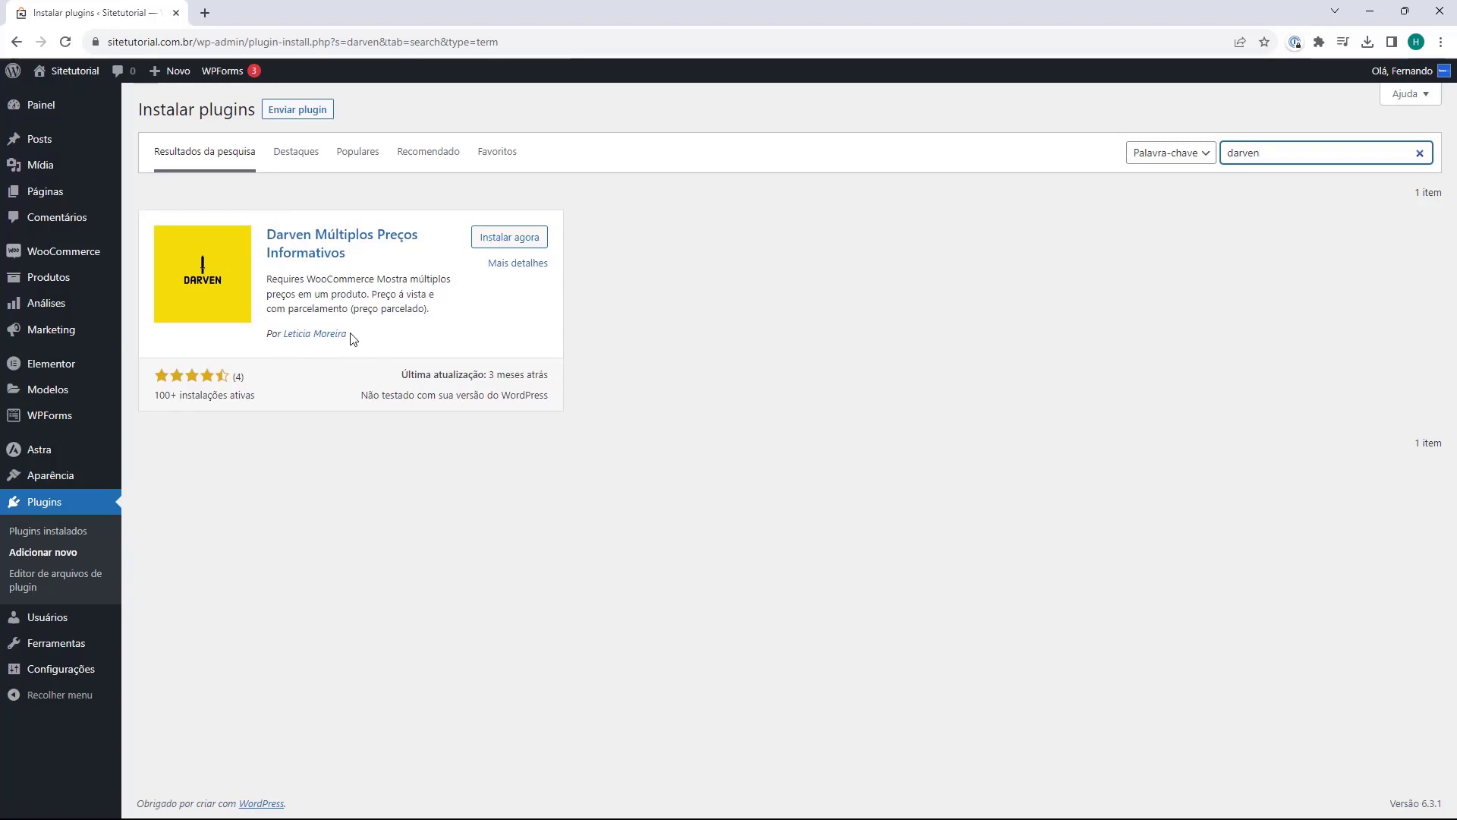
left_click(510, 242)
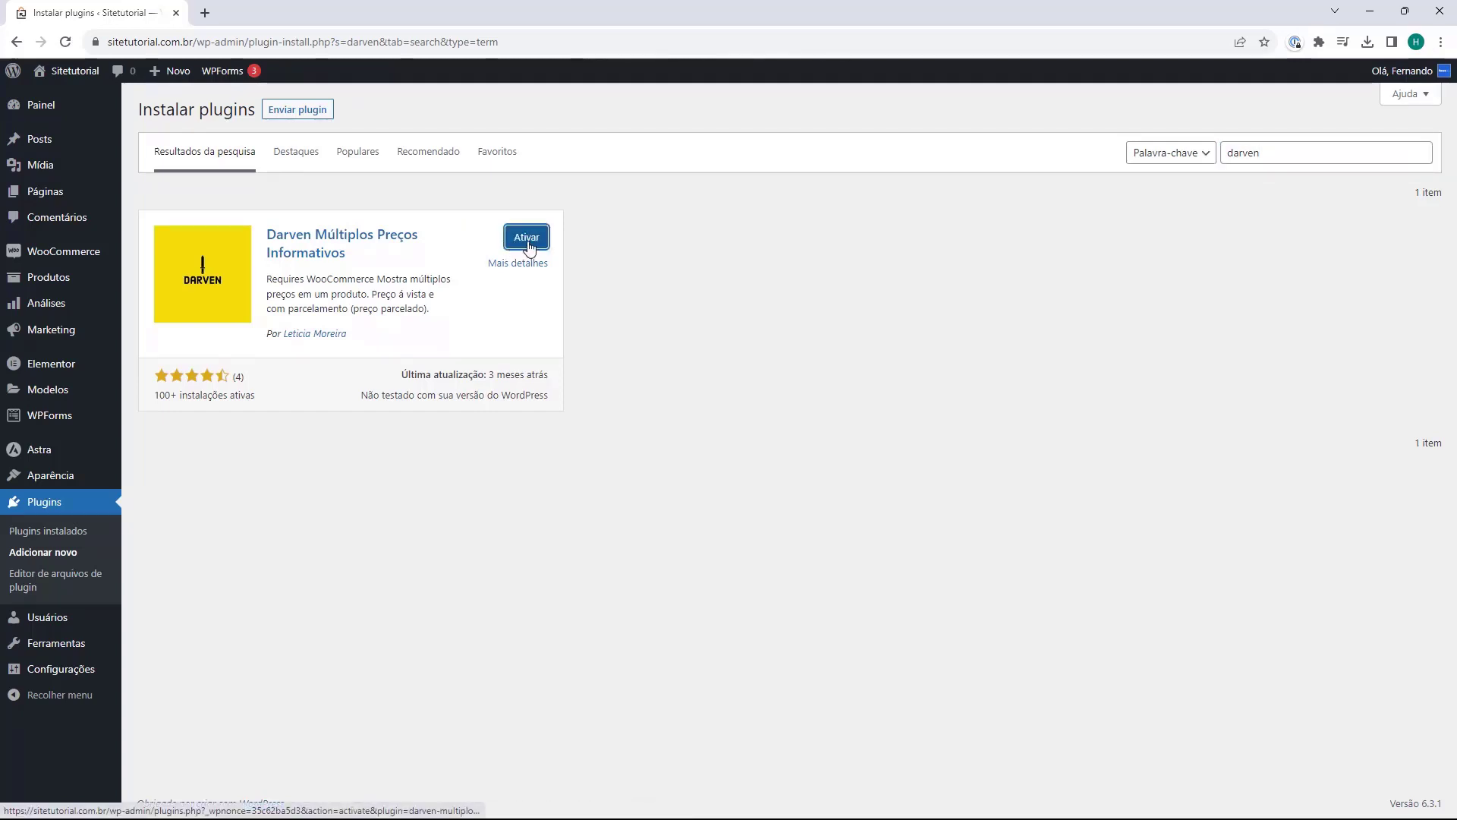
left_click(526, 238)
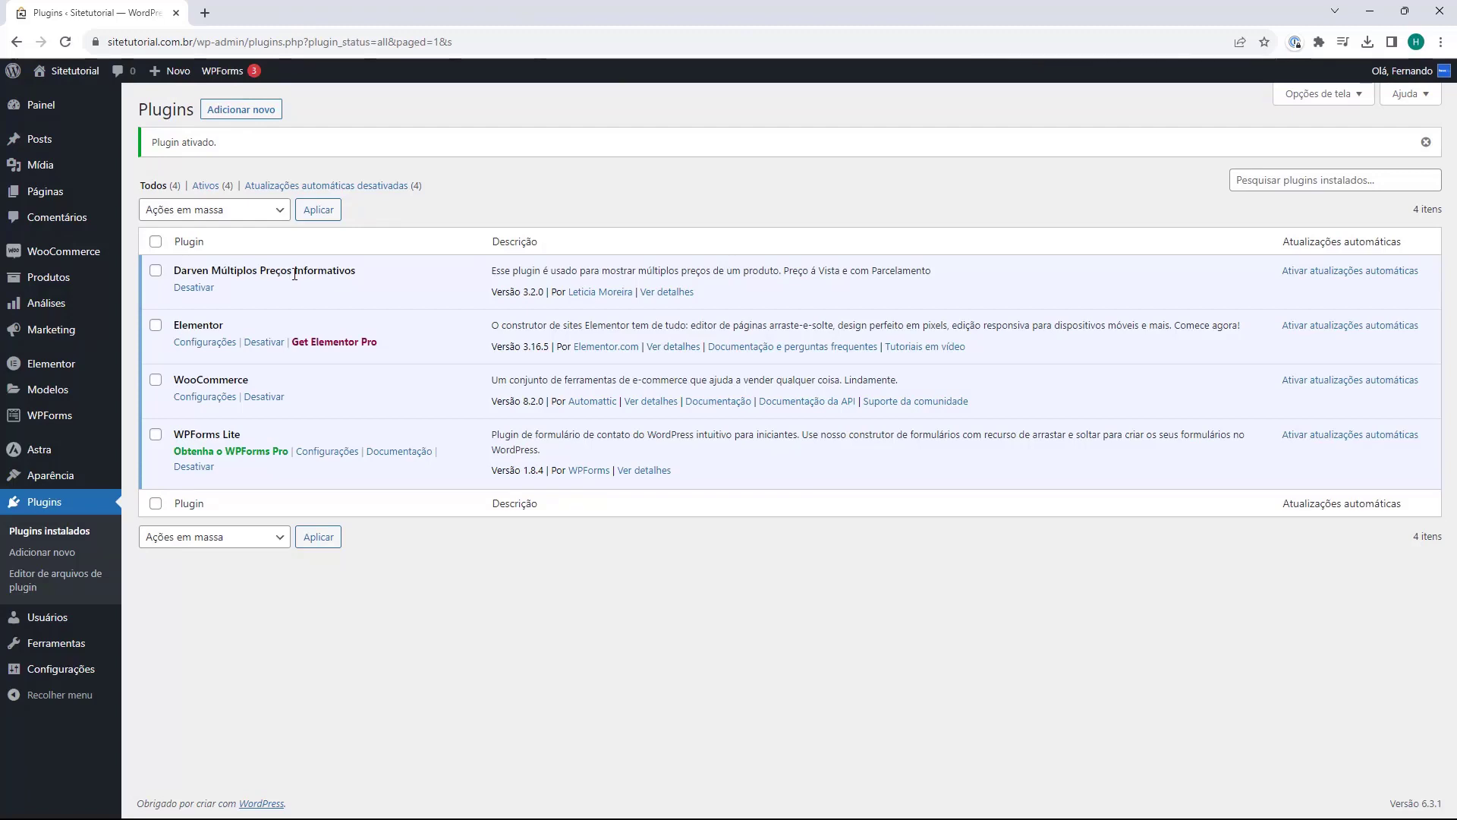
Open WooCommerce's Preço á Vista e com Parcelamento settings and look through the cash and installment price sections.
mouse_move(120, 262)
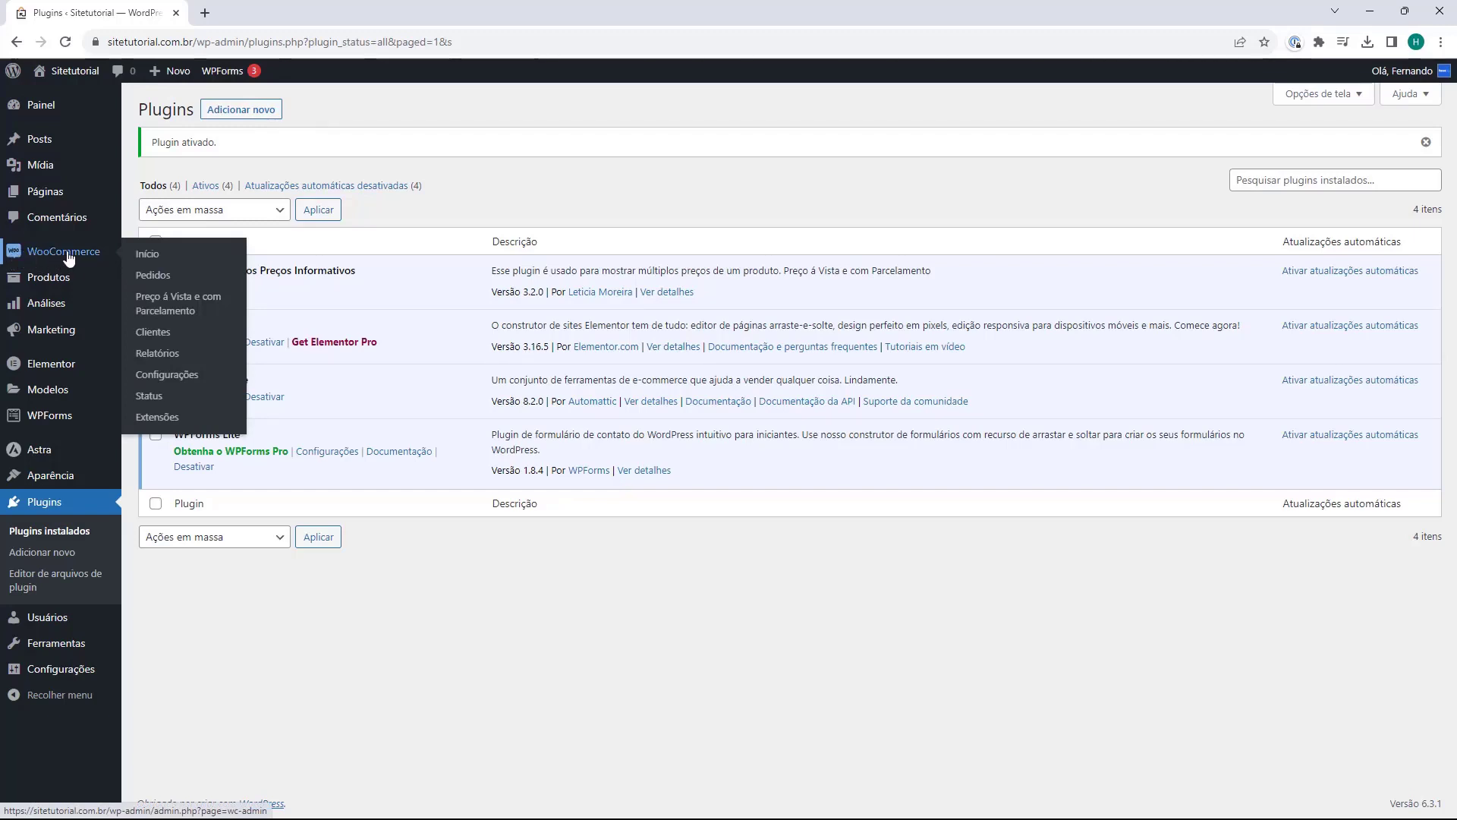
left_click(160, 306)
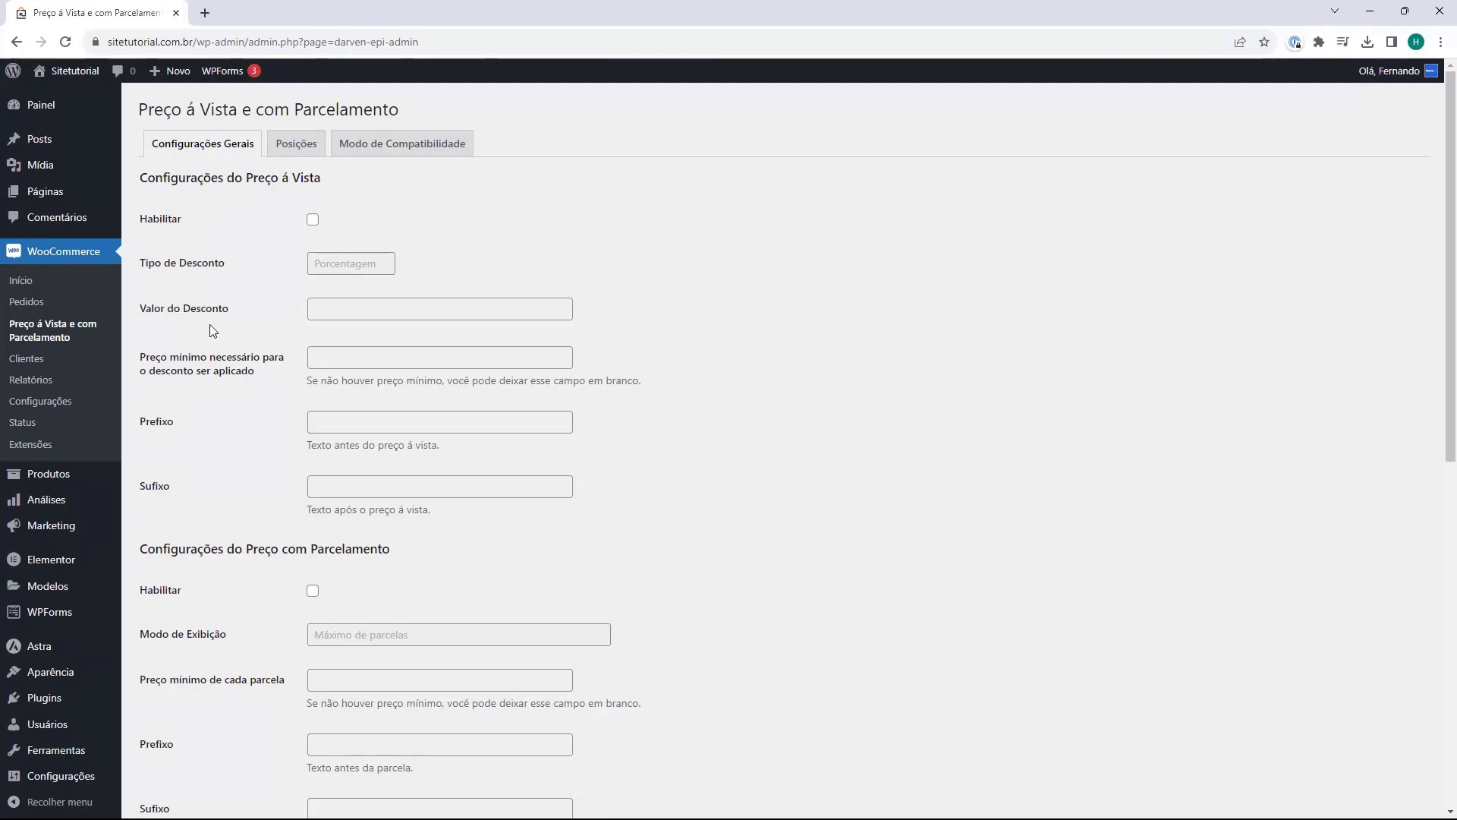
scroll(194, 322, "down", 1)
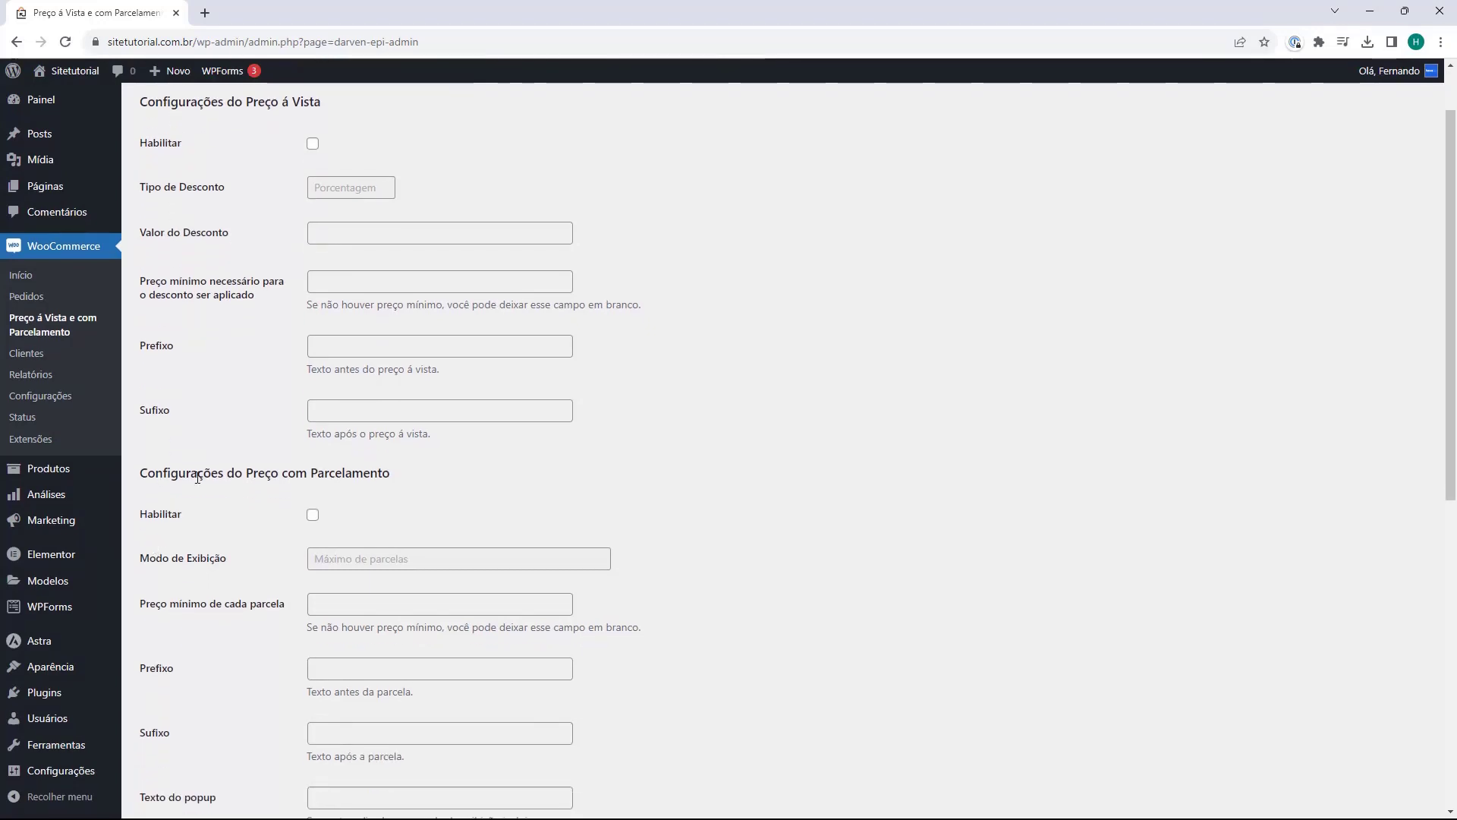
scroll(232, 494, "up", 1)
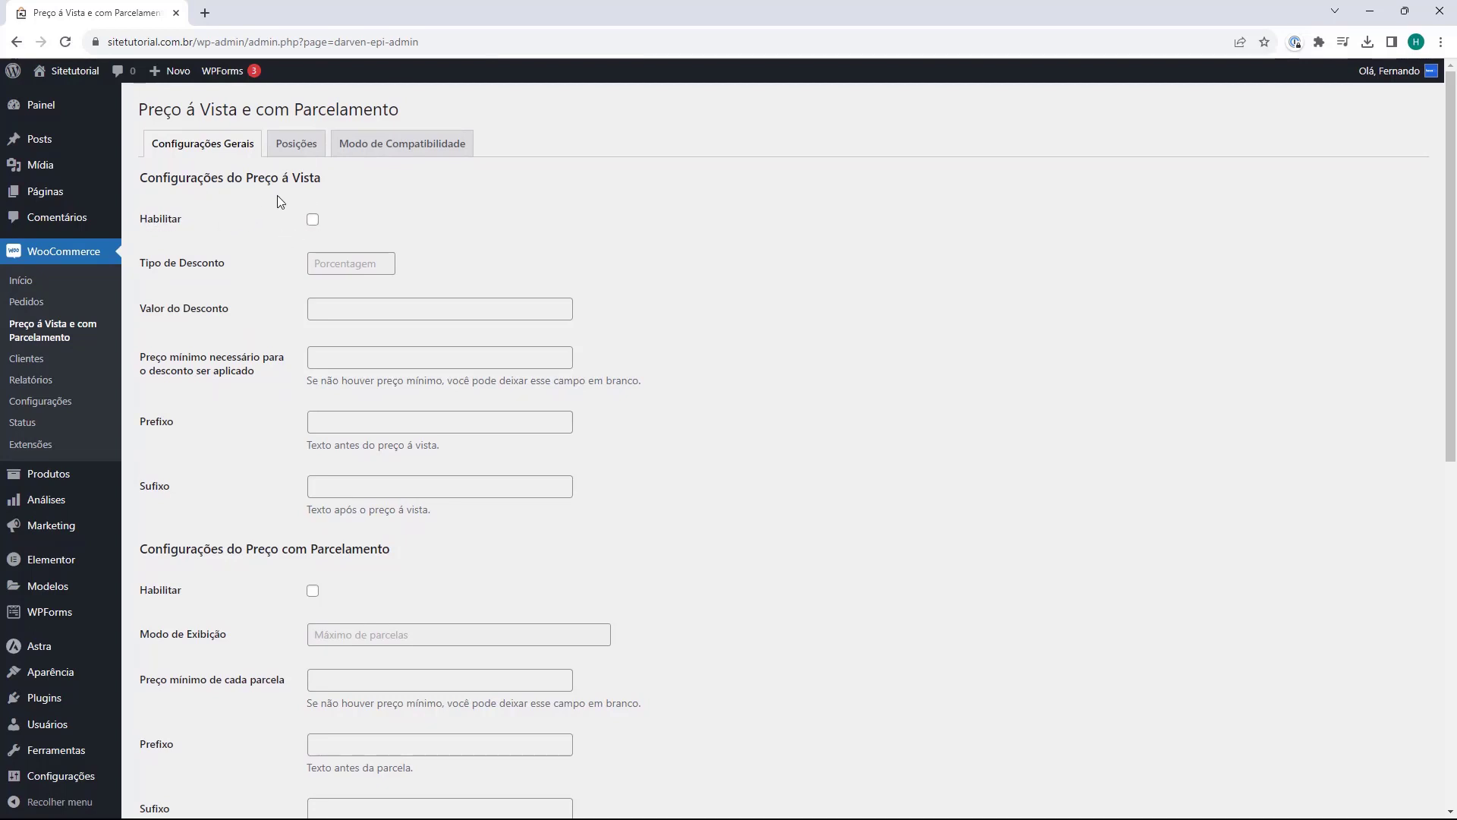
scroll(276, 201, "down", 4)
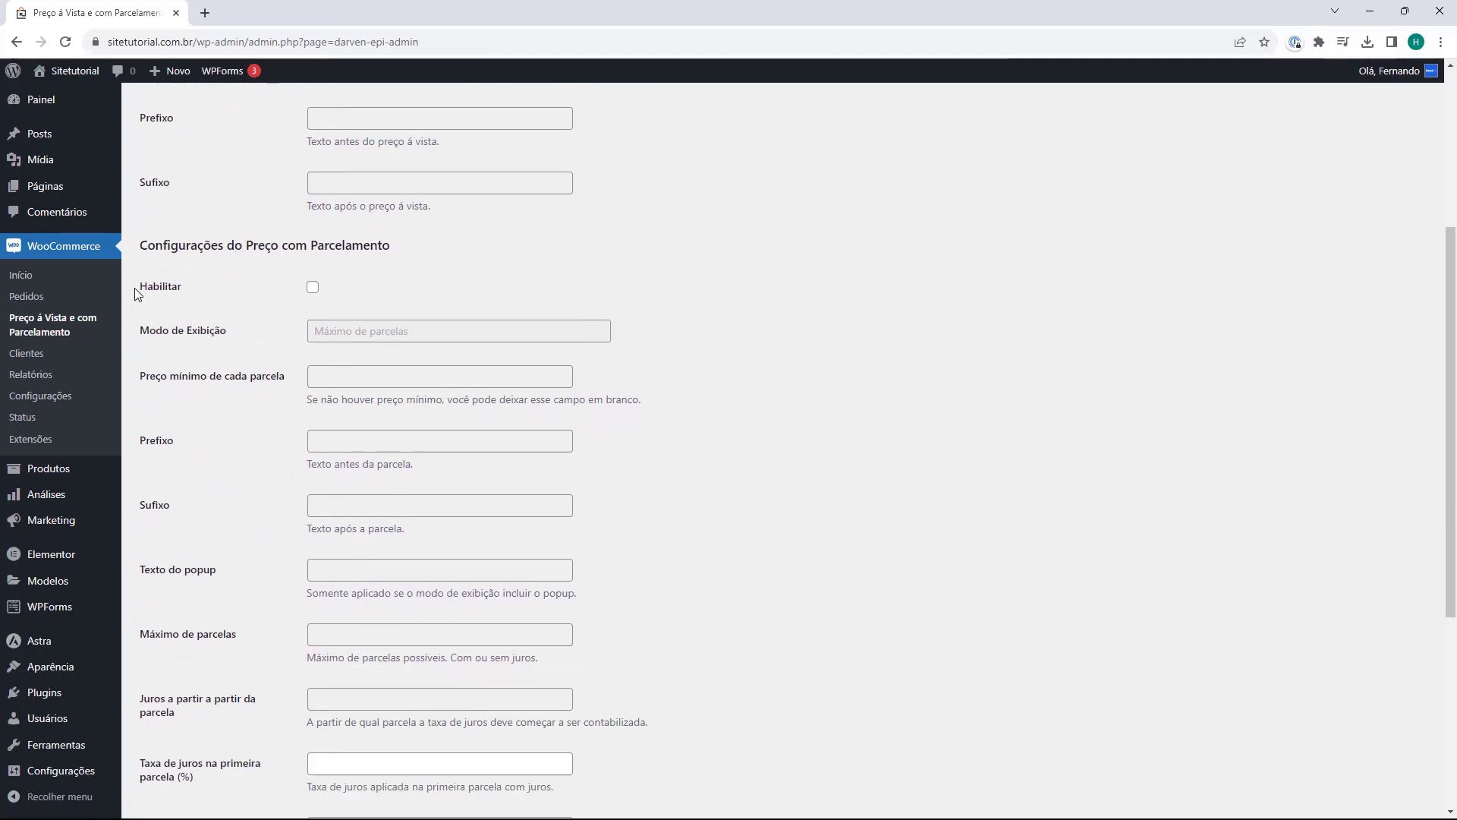
Enable the installment price and set its display mode to "Máximo de parcelas s/juros e um popup sobre cada parcela", leaving the minimum installment price blank.
left_click(313, 290)
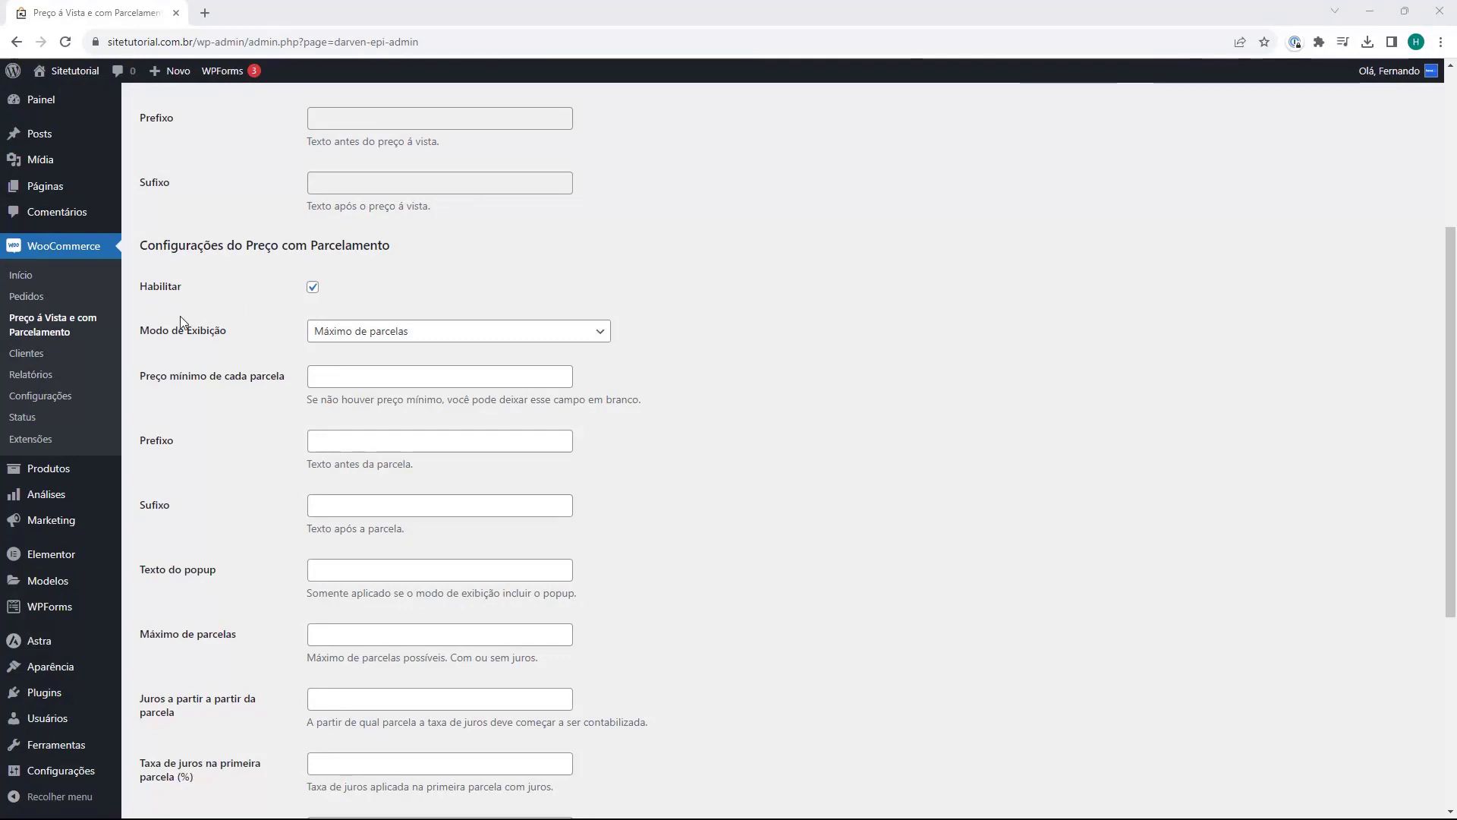
left_click(340, 346)
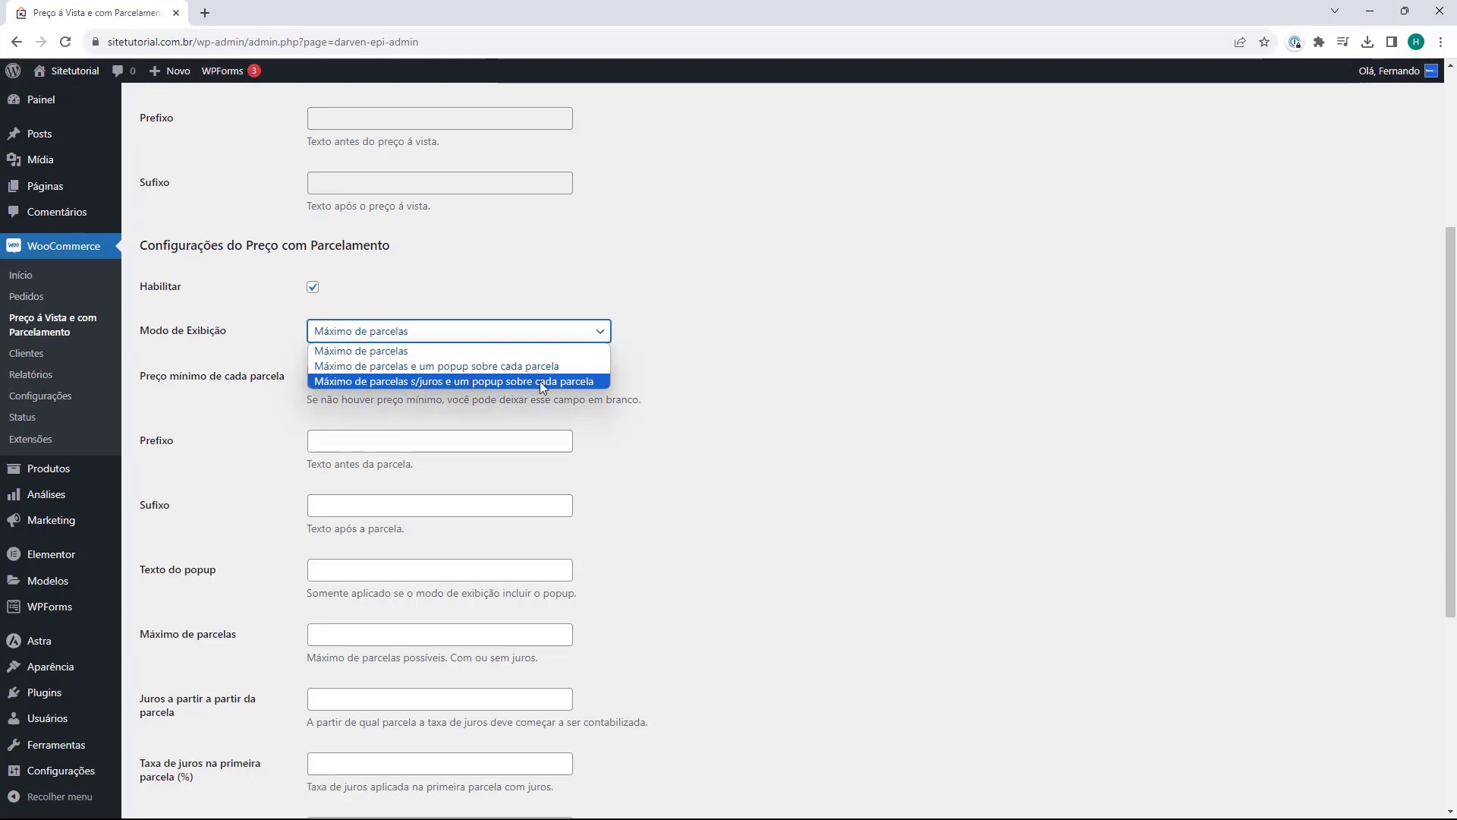
left_click(426, 379)
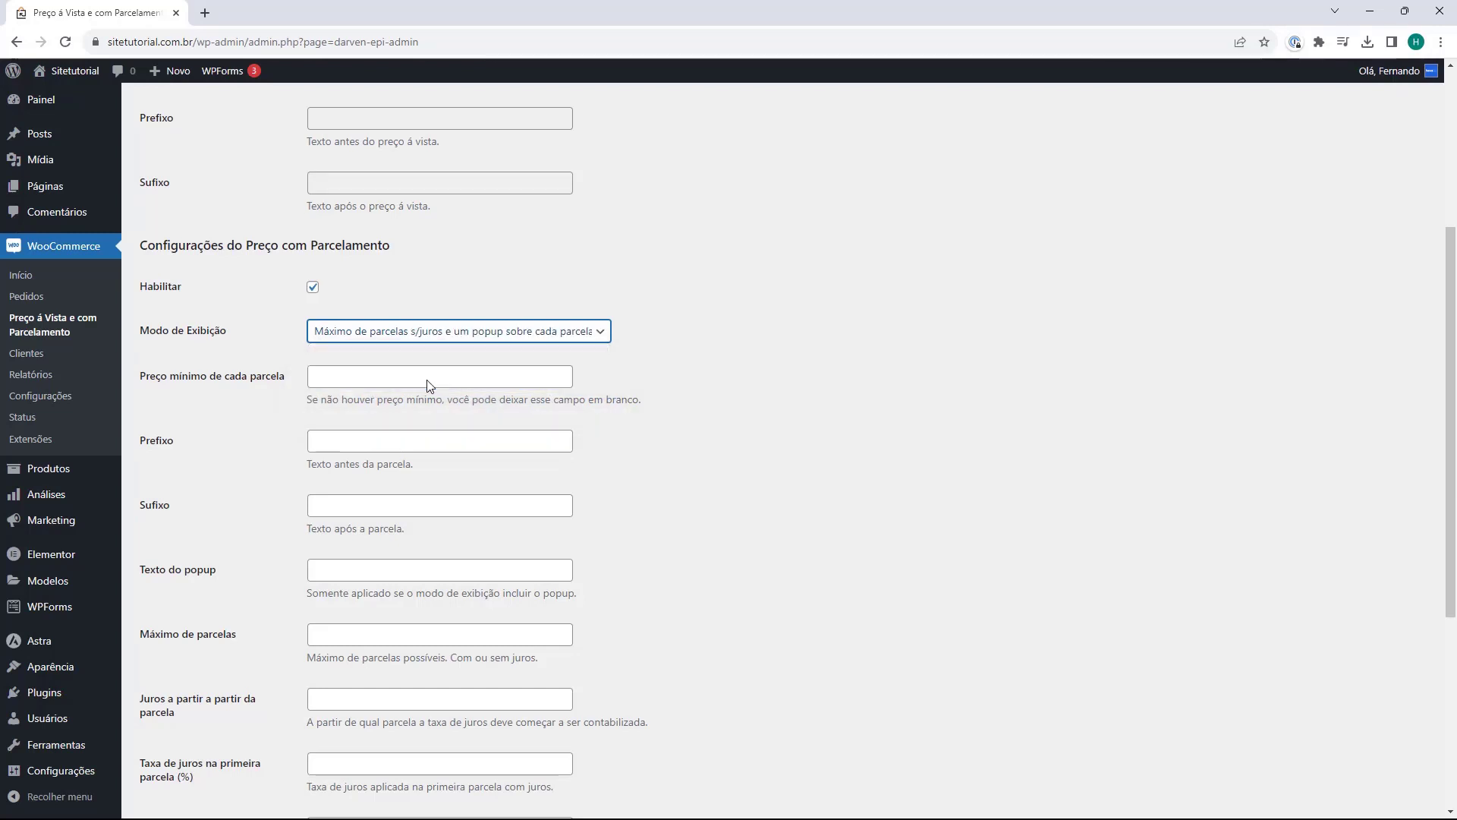
left_click(323, 379)
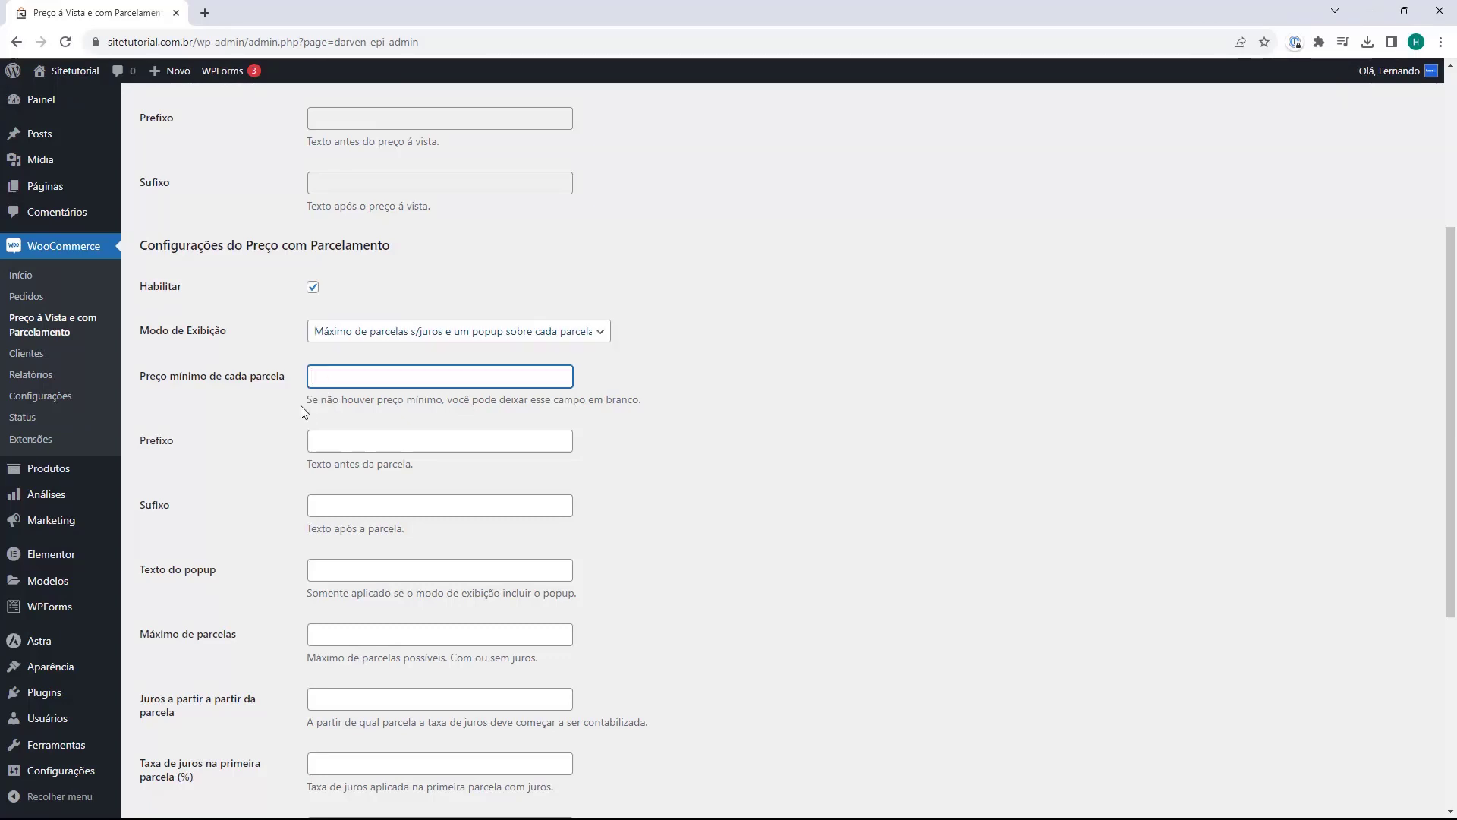
left_click(258, 400)
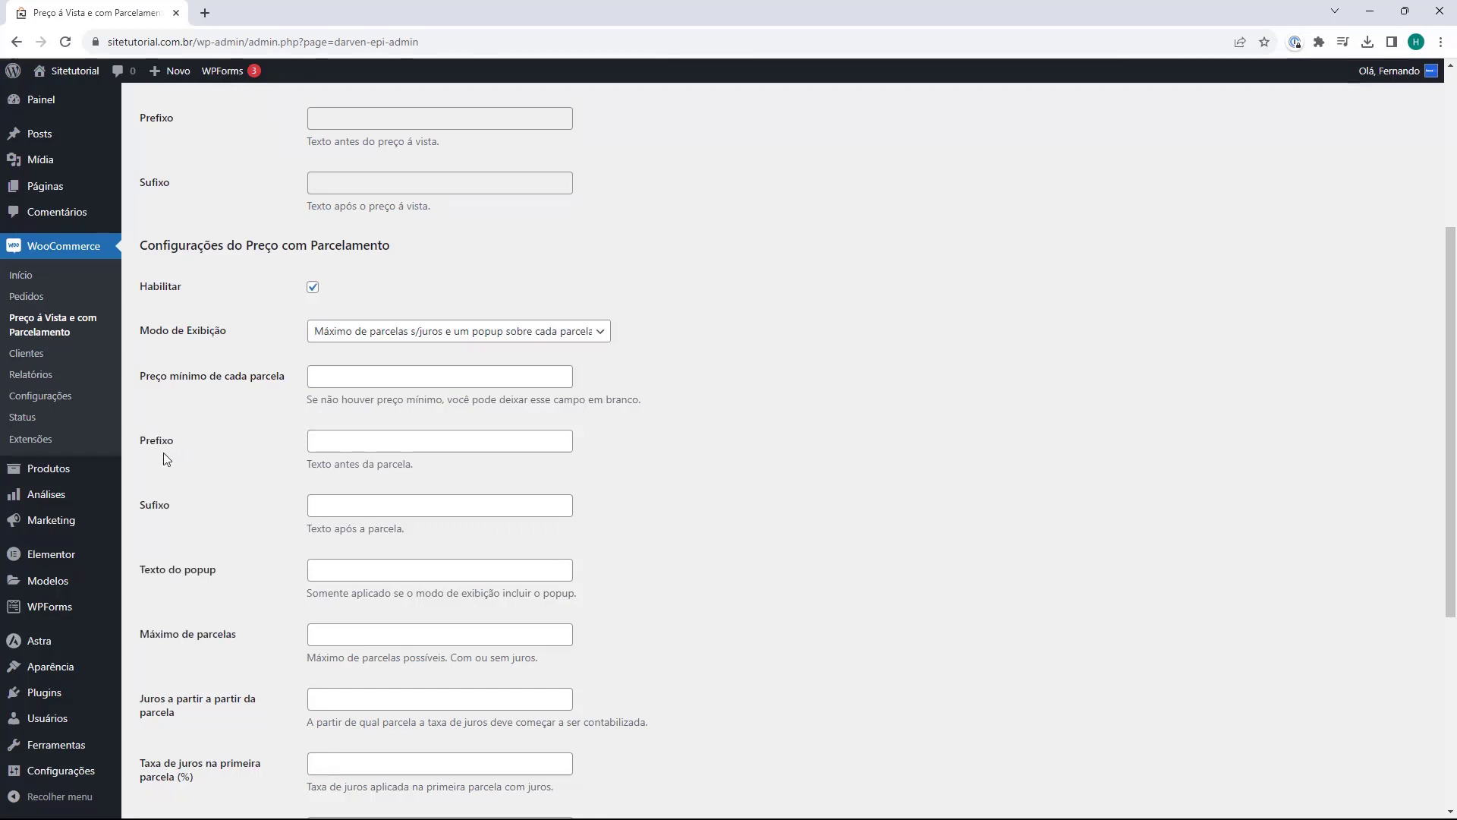
Set the installment price's prefix to "Em" and its suffix to "ou em até 12x c/juros -".
left_click(363, 450)
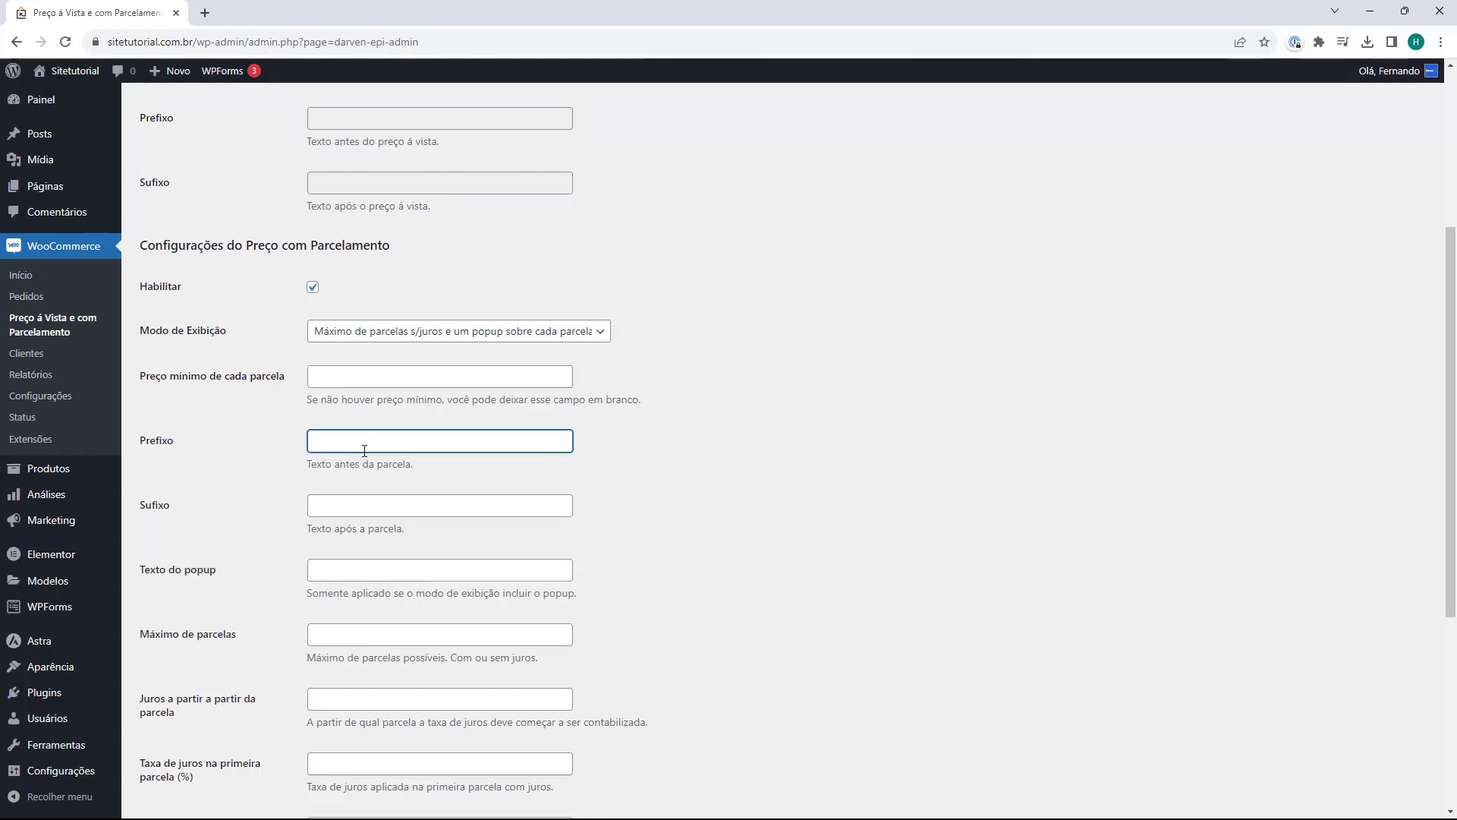
type("Em")
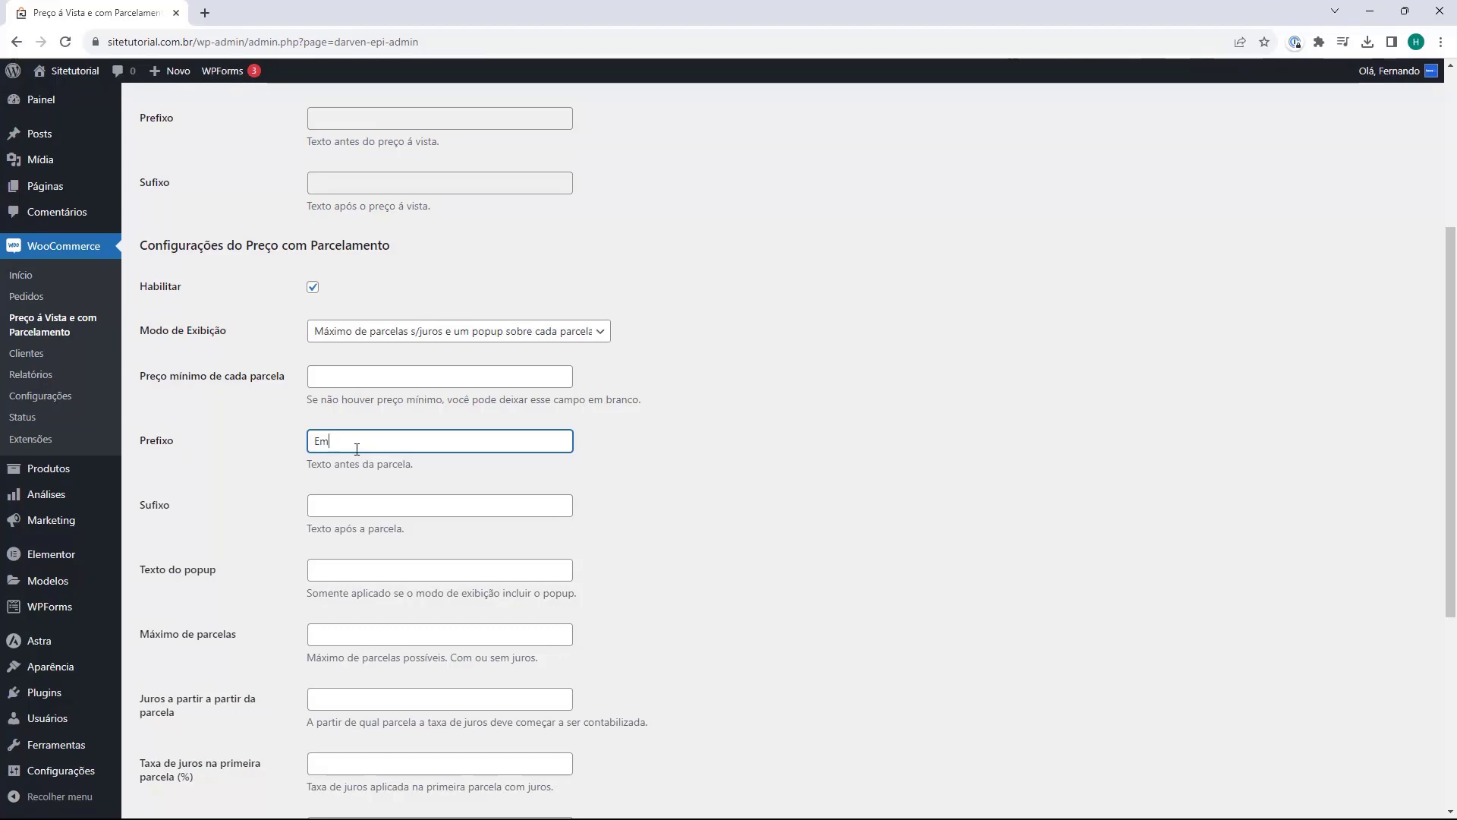
left_click(293, 508)
left_click(336, 509)
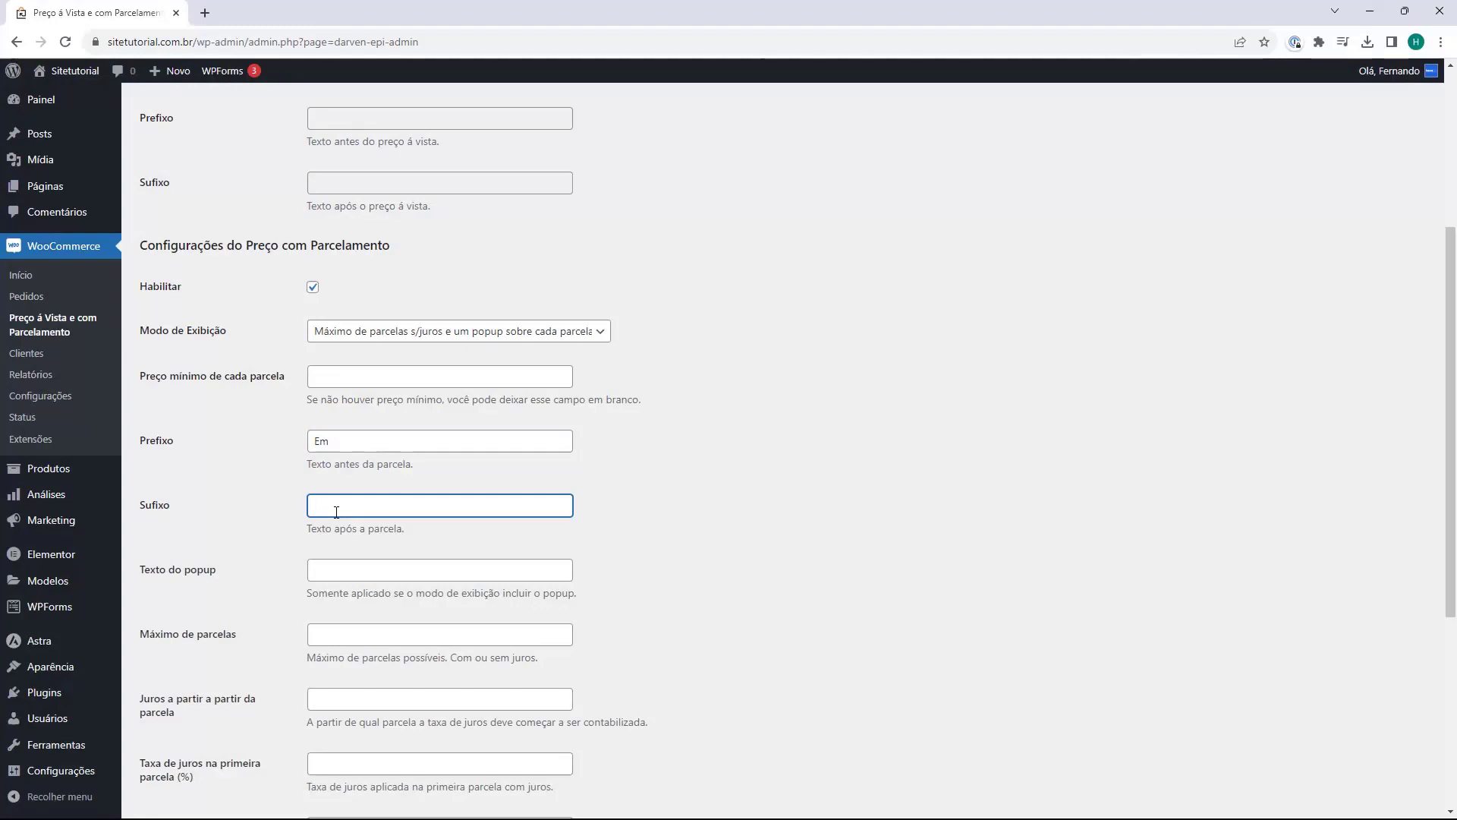
type("ou em até 12x c/juros")
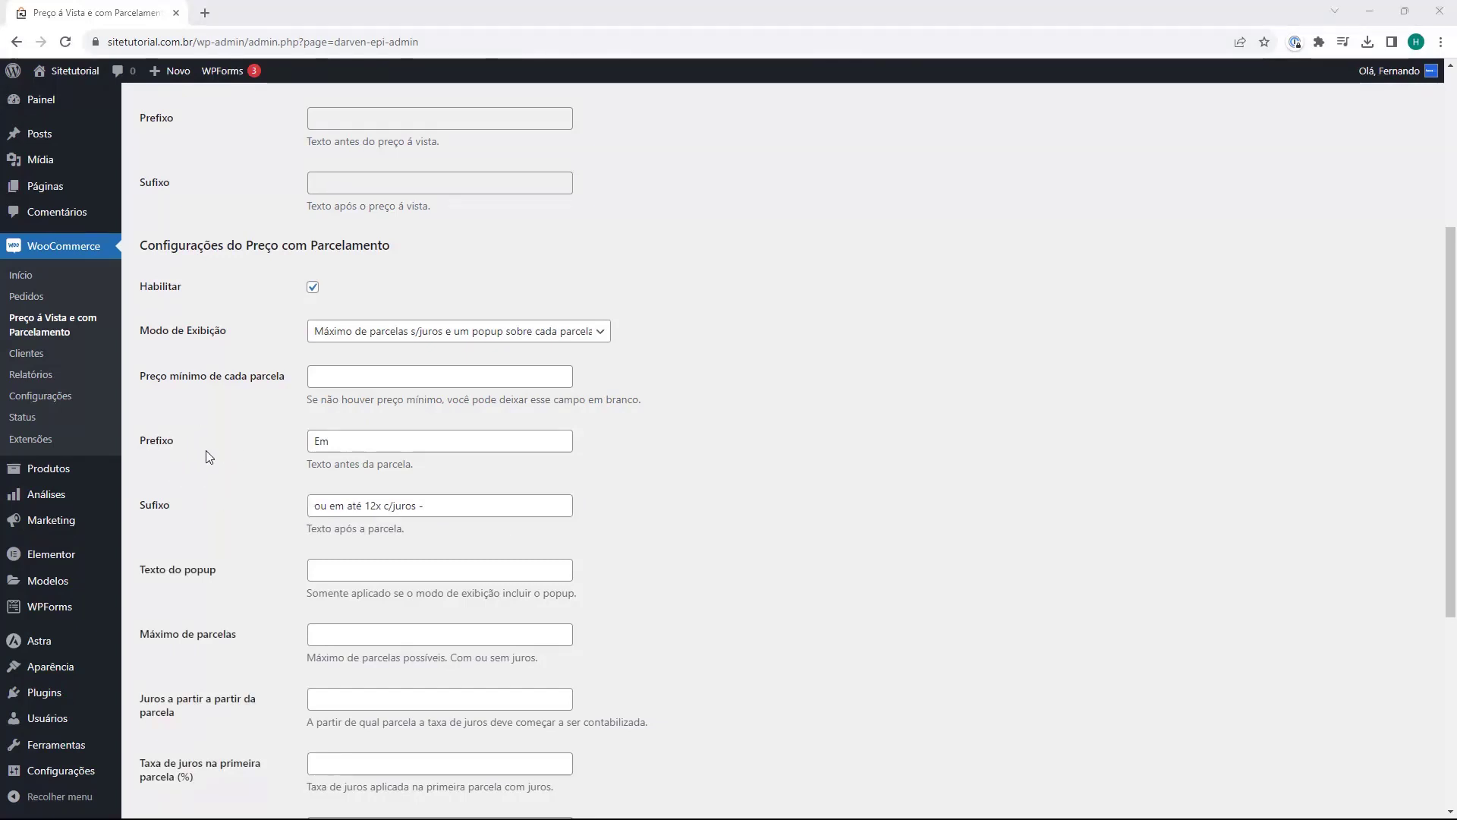
left_click(128, 492)
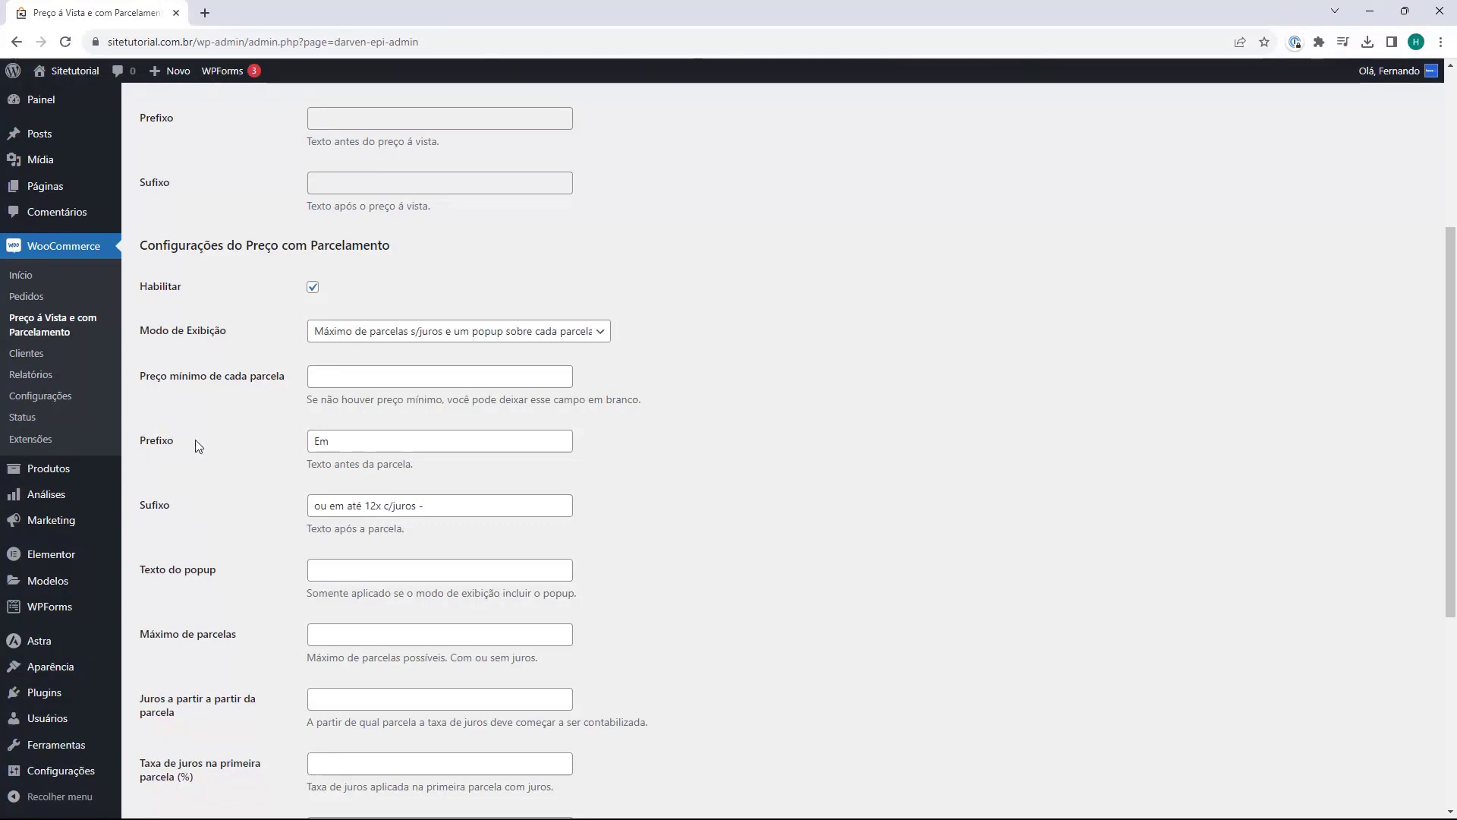
Set the popup text of the installment price to "Ver Parcelas".
scroll(198, 439, "down", 1)
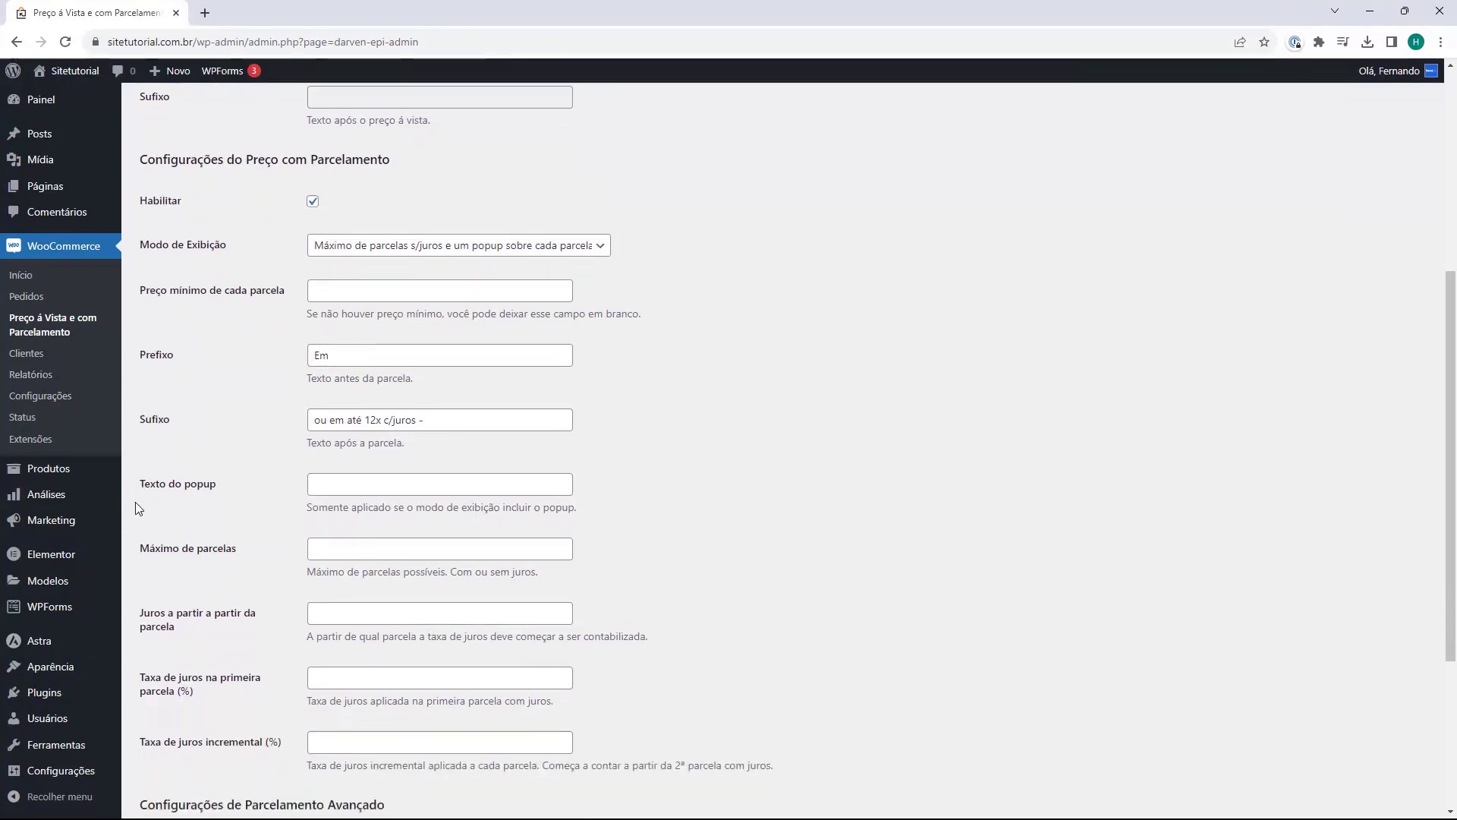
scroll(138, 456, "down", 1)
left_click(343, 421)
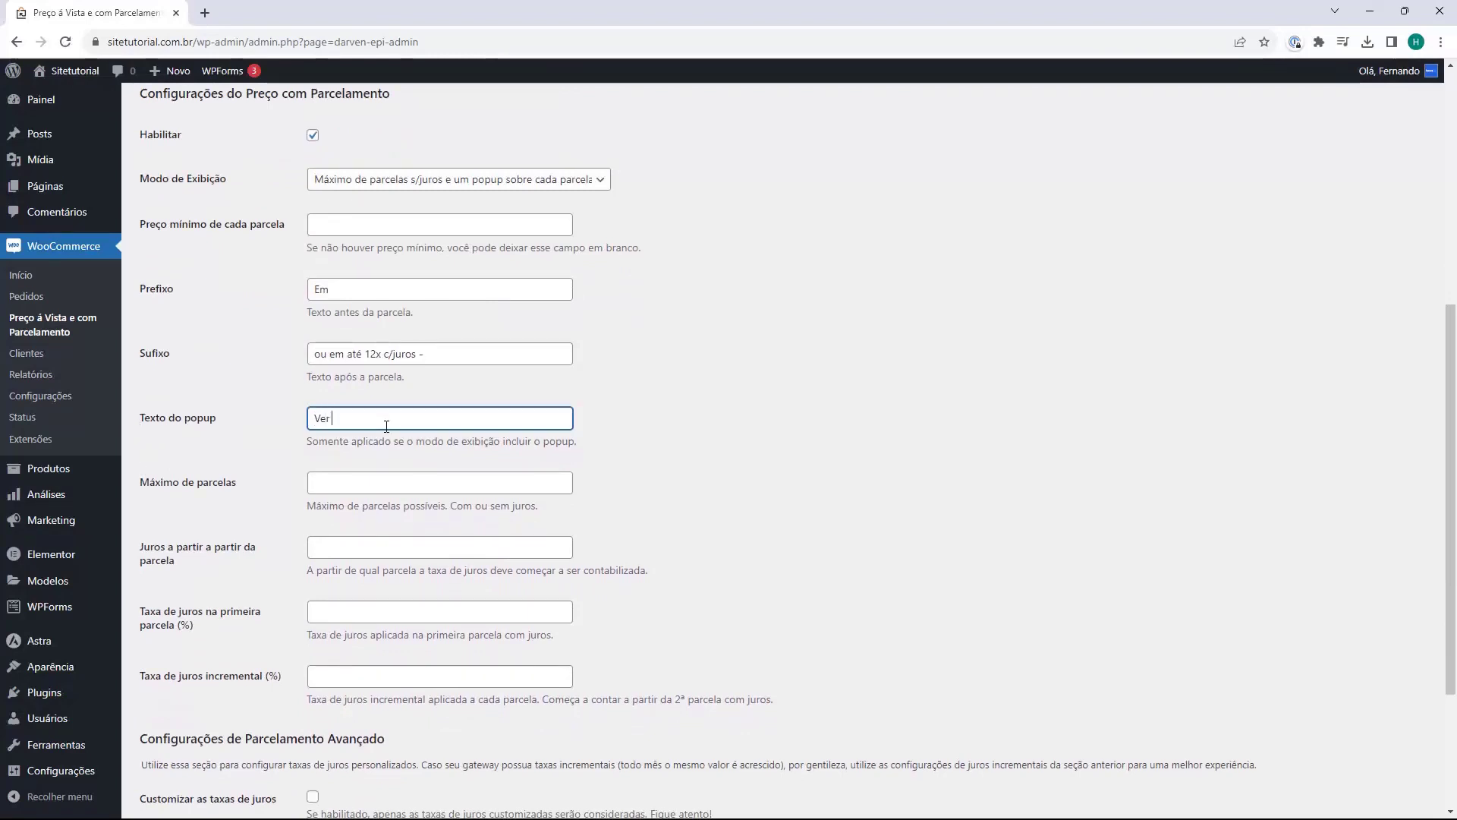
type("Ver Parcels")
key("BackSpace")
type("as")
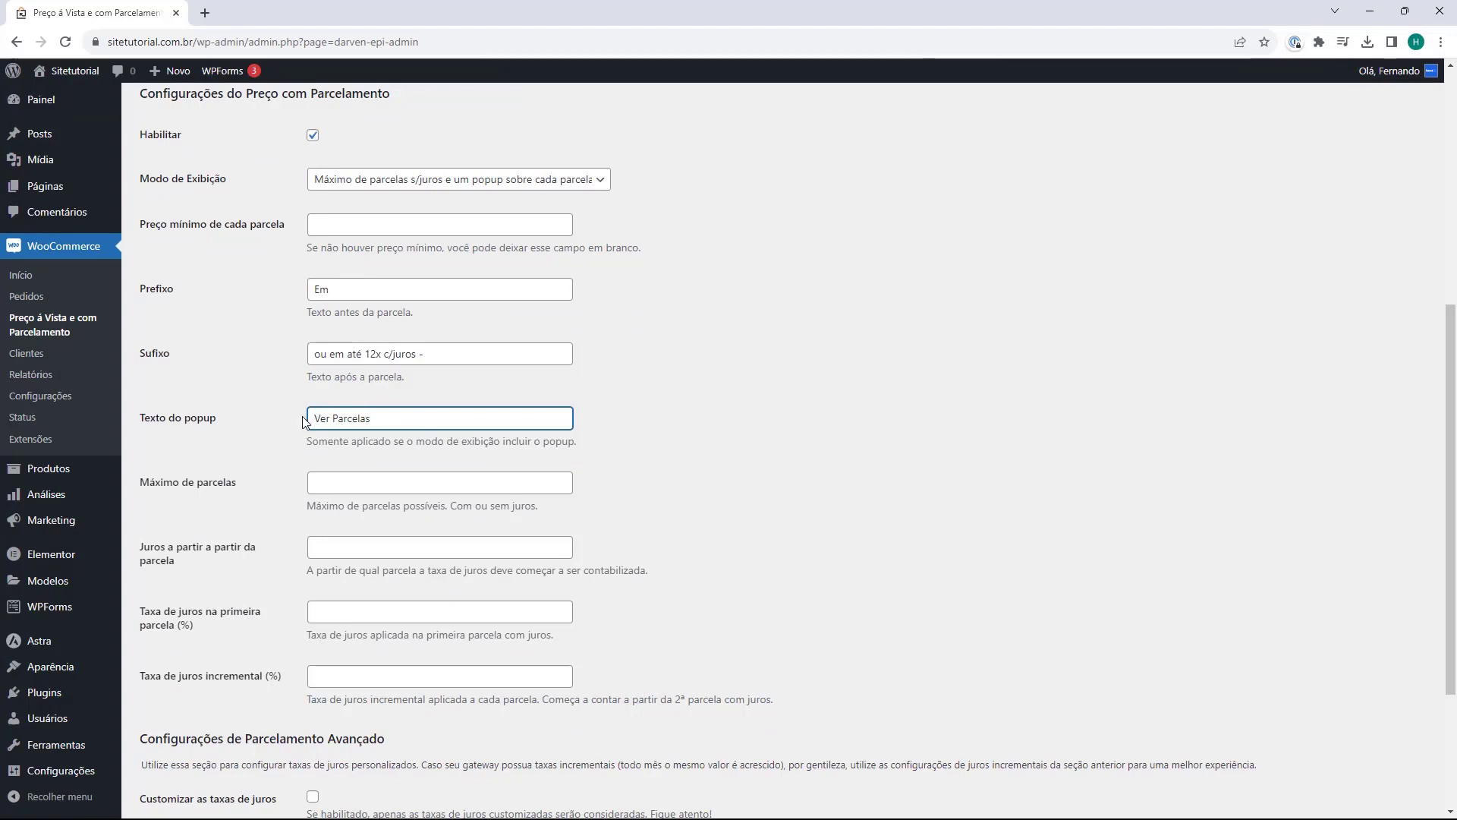
Set the maximum number of installments to 12 and have interest start from installment 2.
scroll(182, 357, "down", 2)
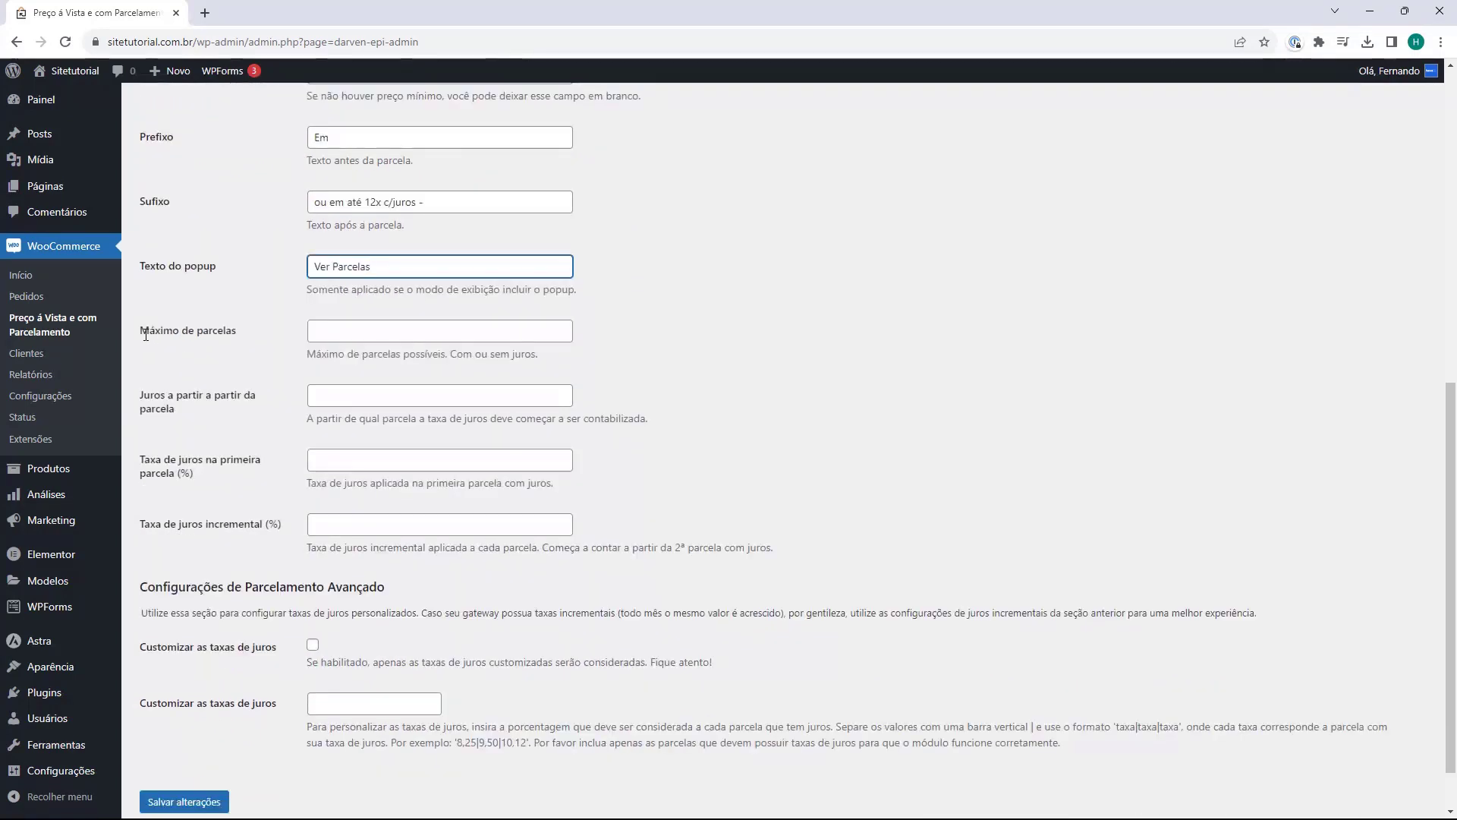
left_click(331, 335)
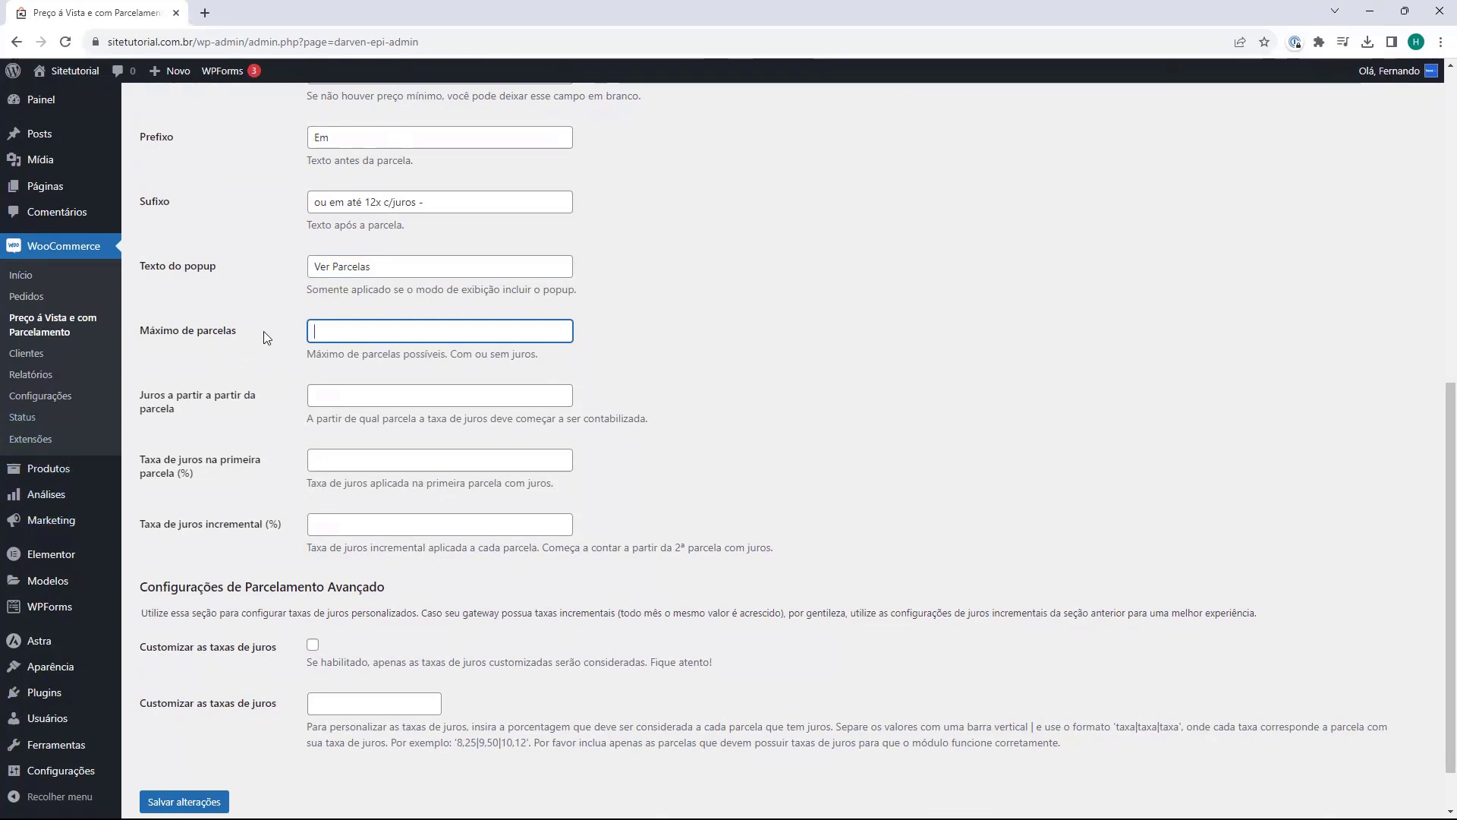
type("12")
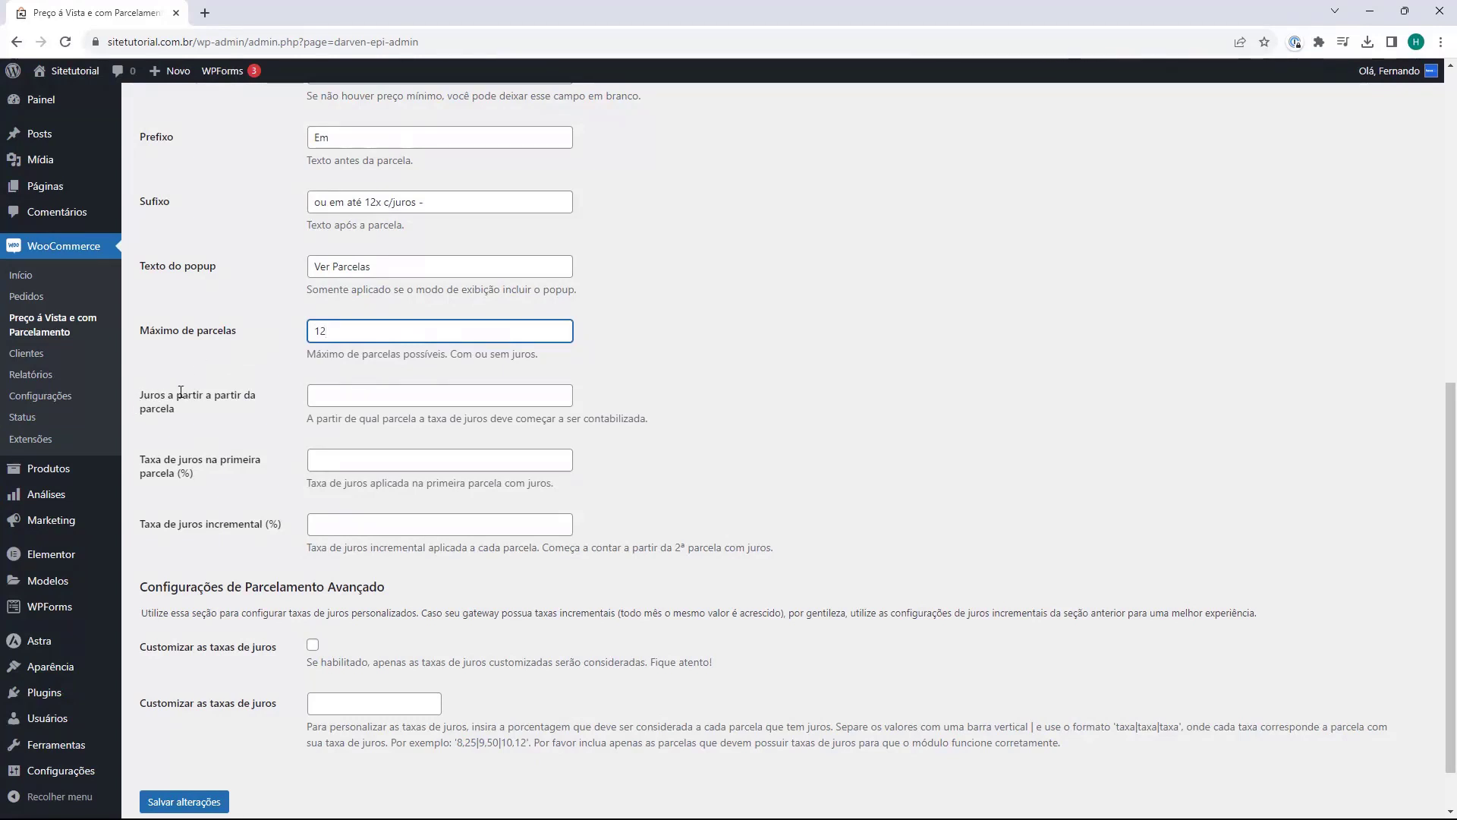
left_click(363, 399)
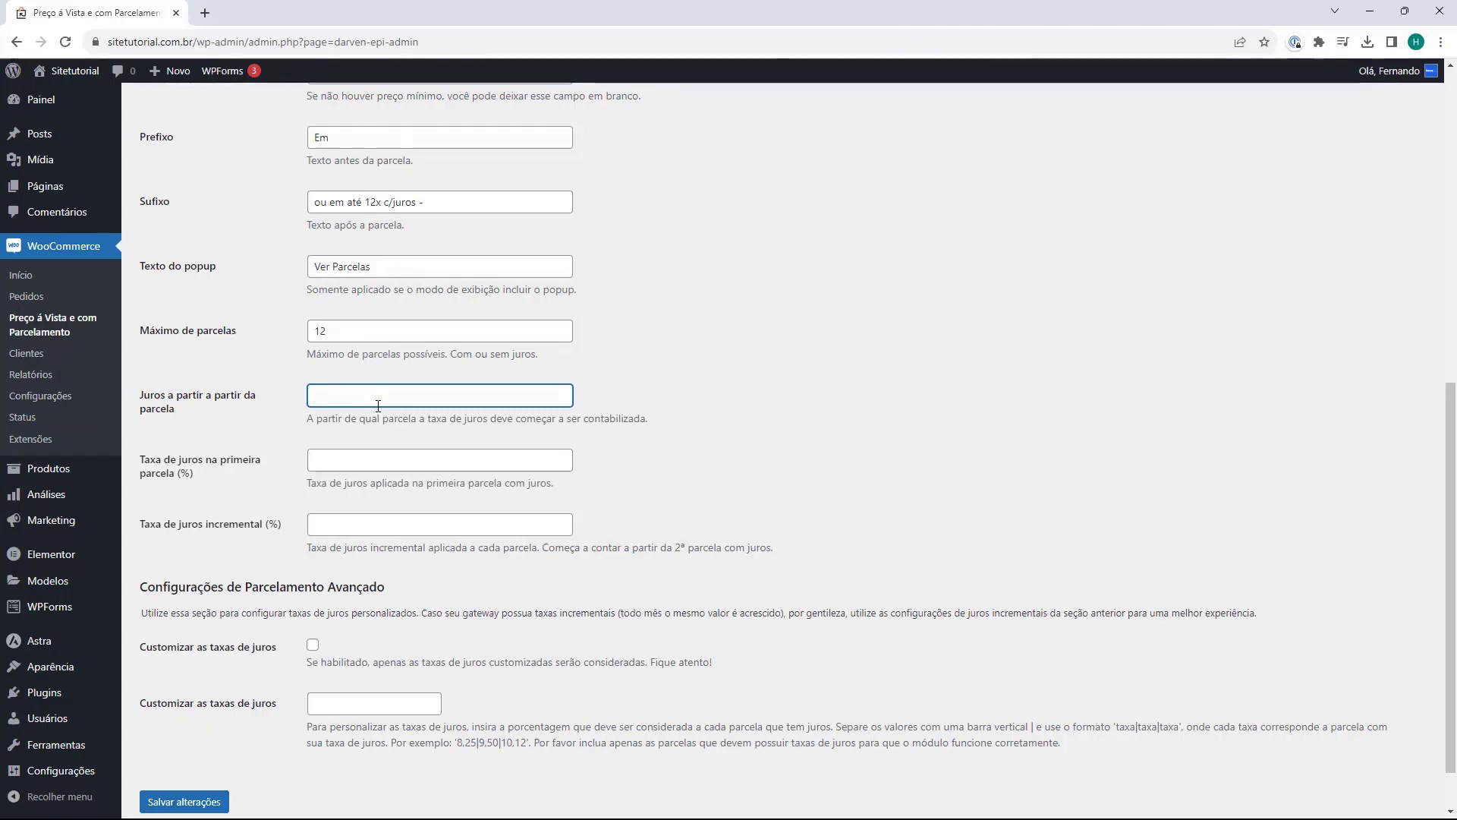
type("4")
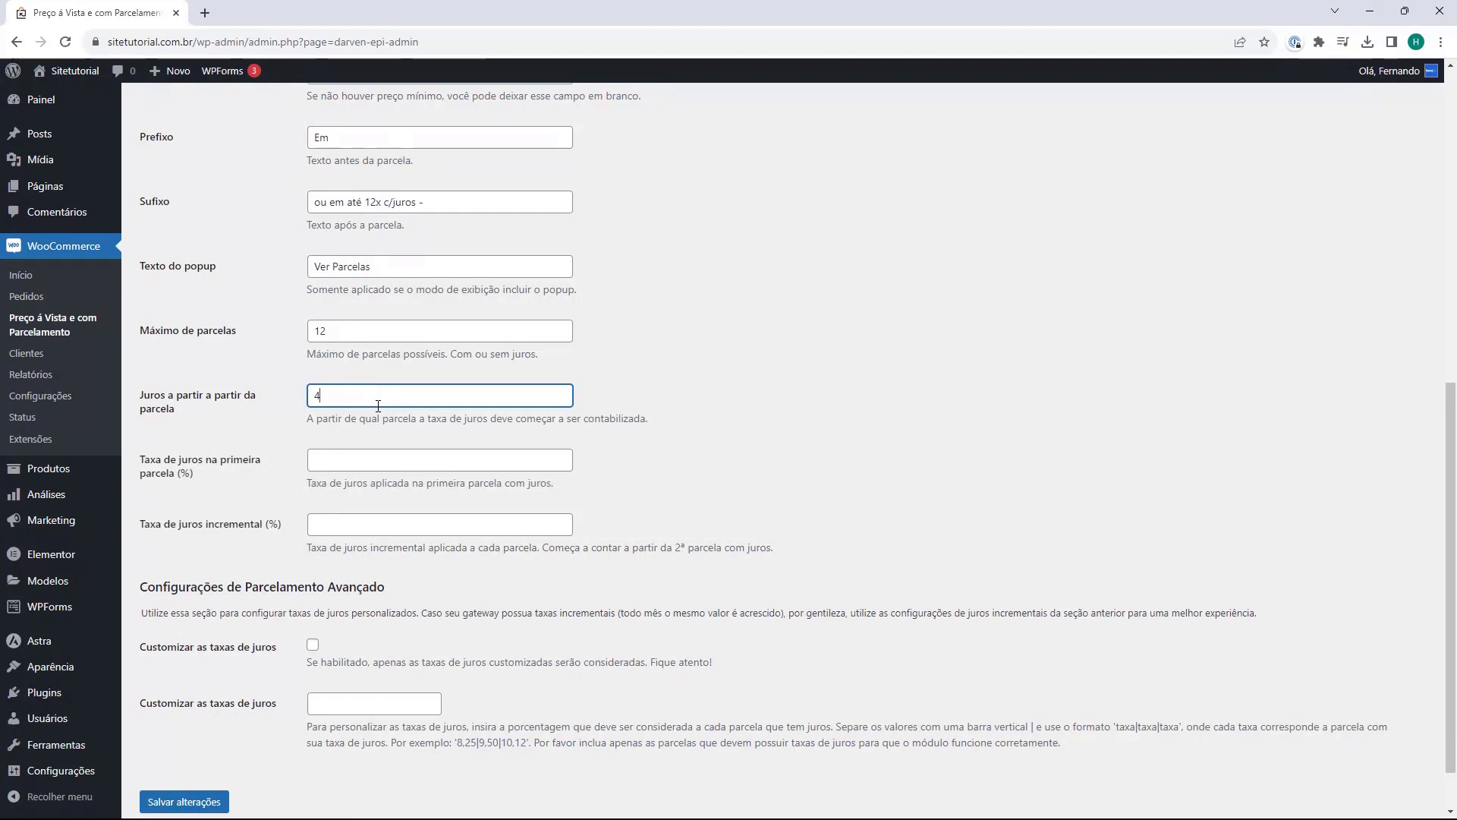
key("BackSpace")
key("BackSpace")
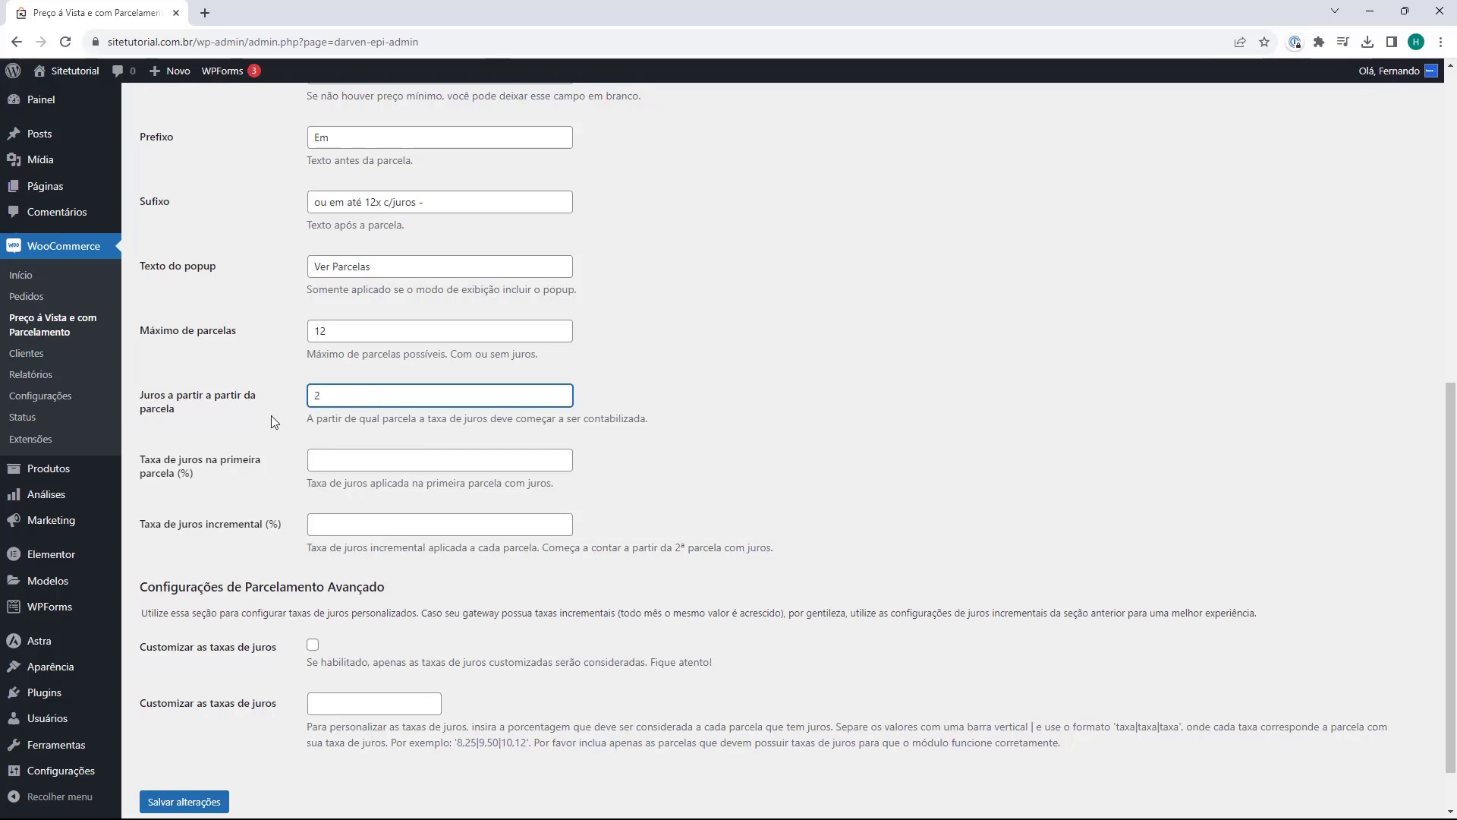
Enable customized interest rates in the advanced installment settings and switch to the host2b page "Tabelas de Parcelamento com Juros – WordPress".
scroll(274, 422, "down", 1)
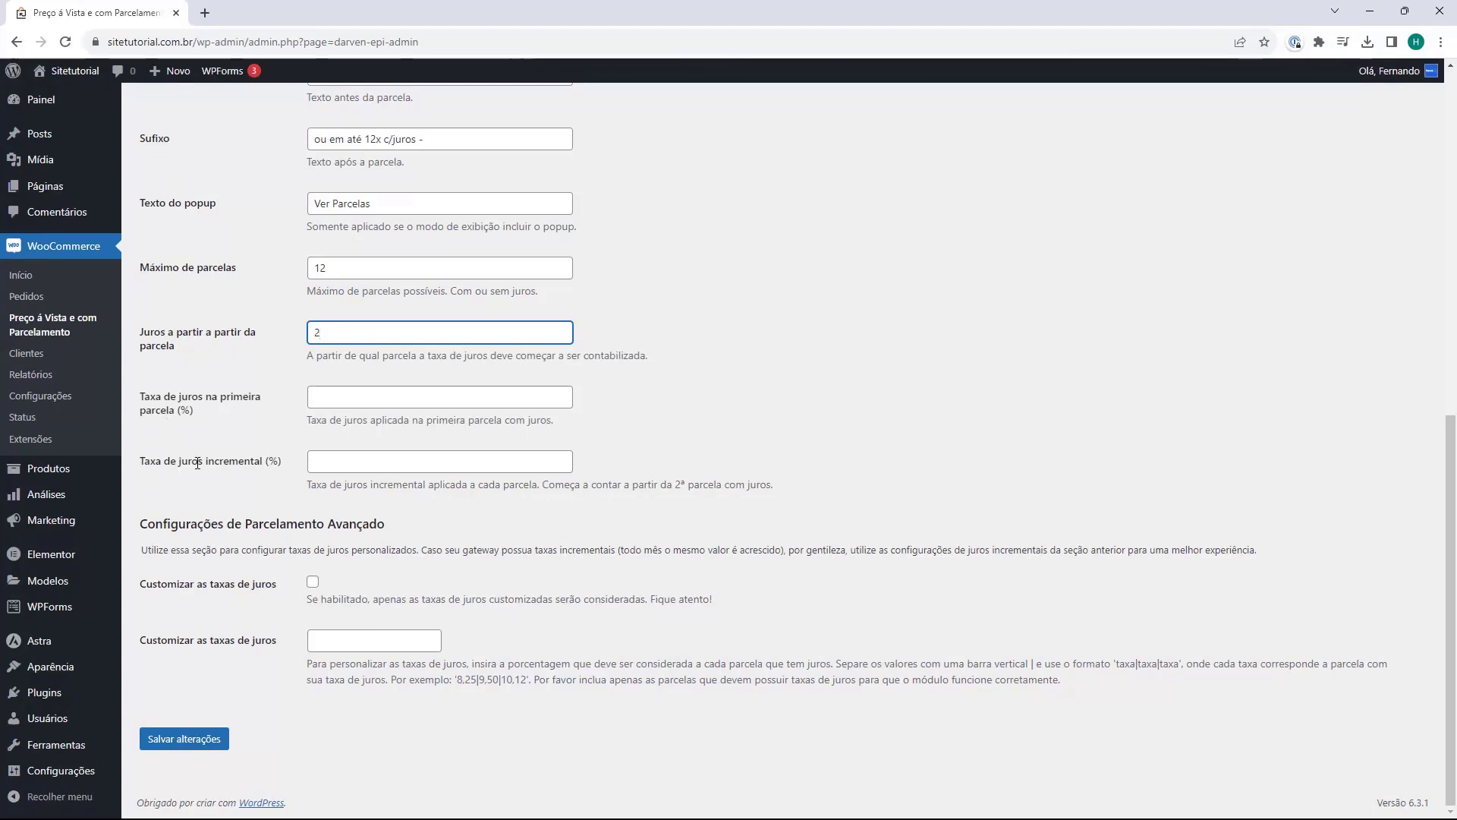
left_click(286, 397)
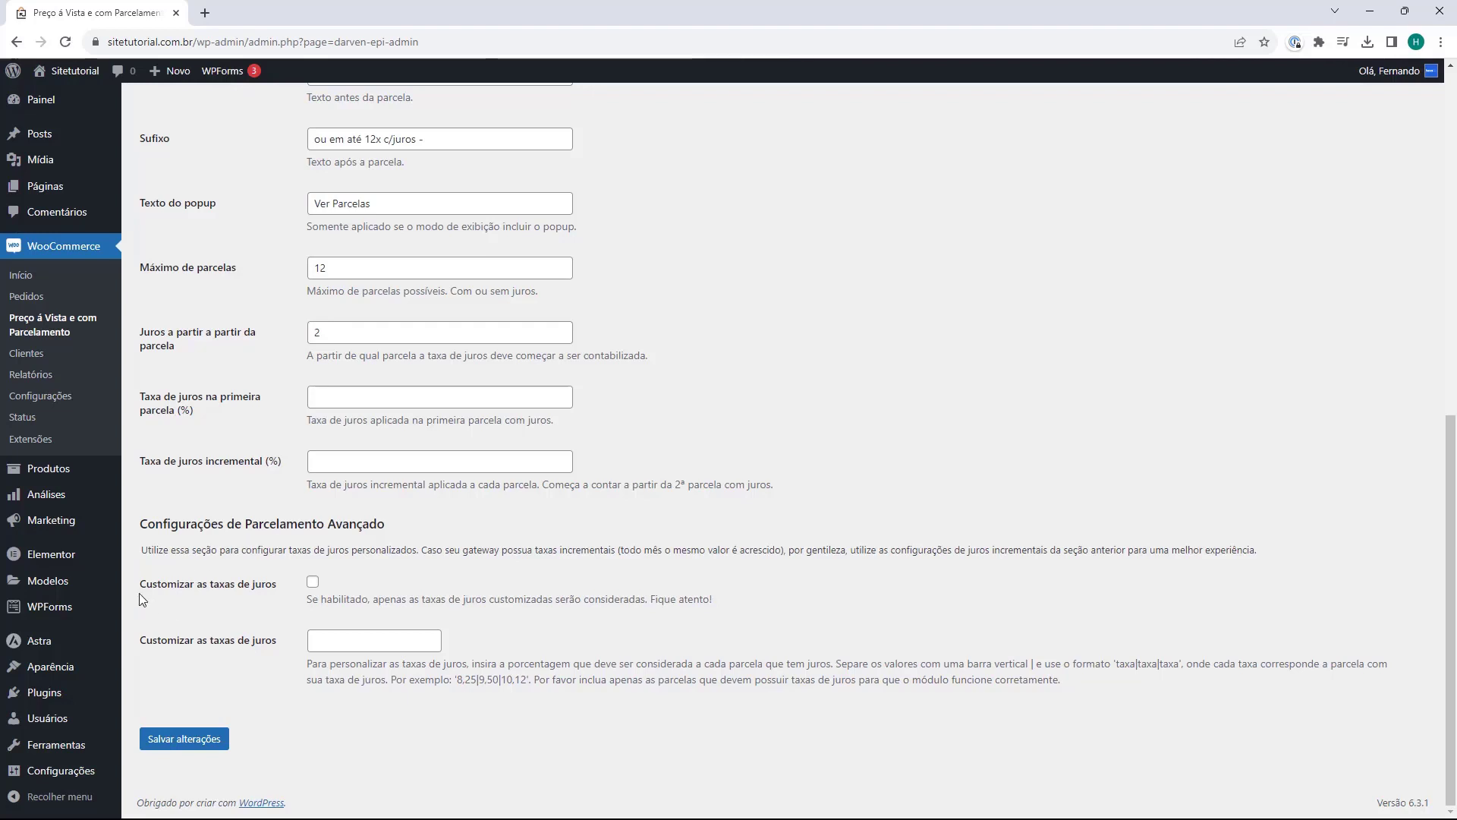
left_click(312, 582)
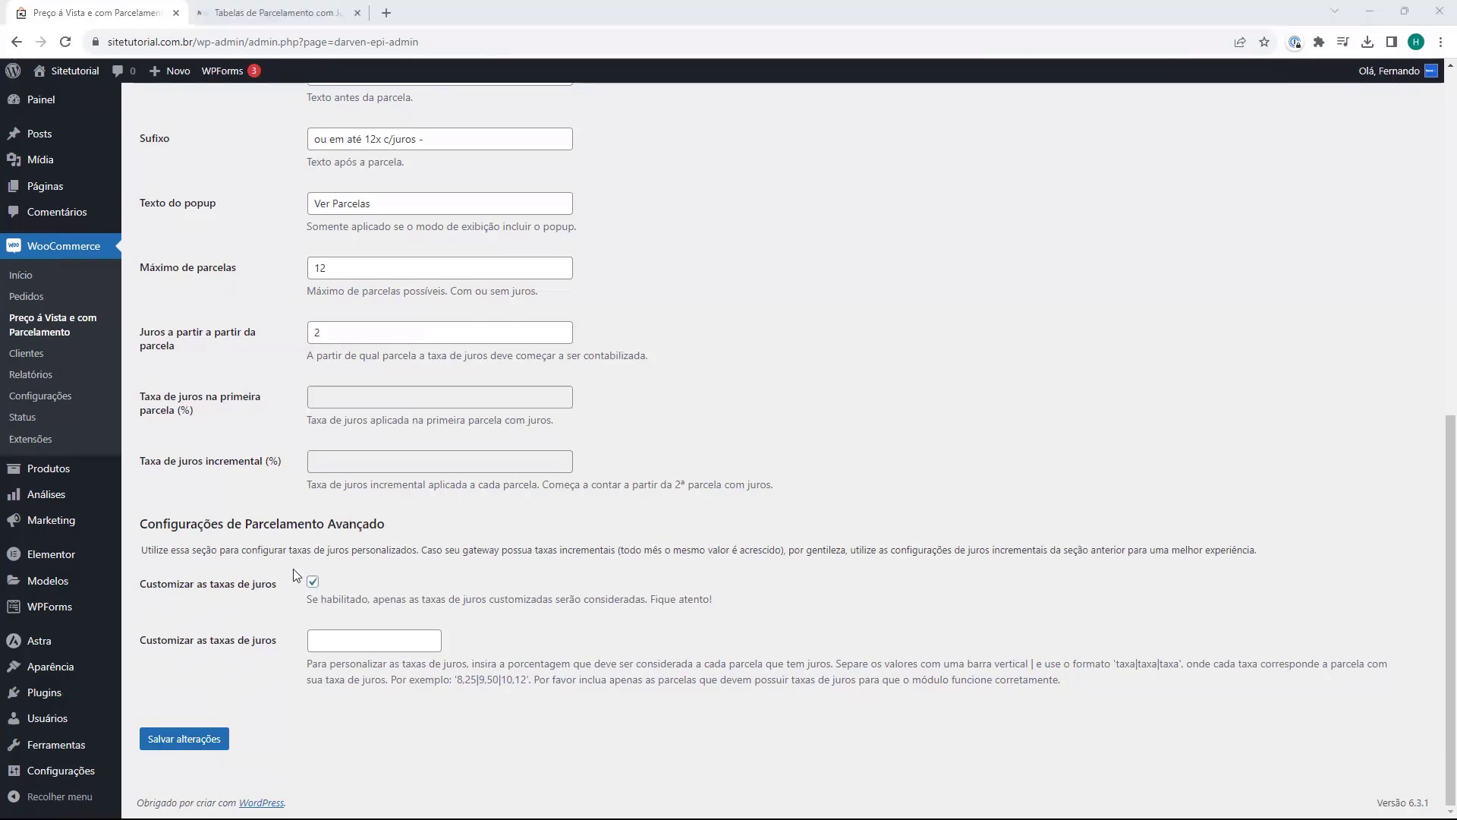
key("ctrl+Tab")
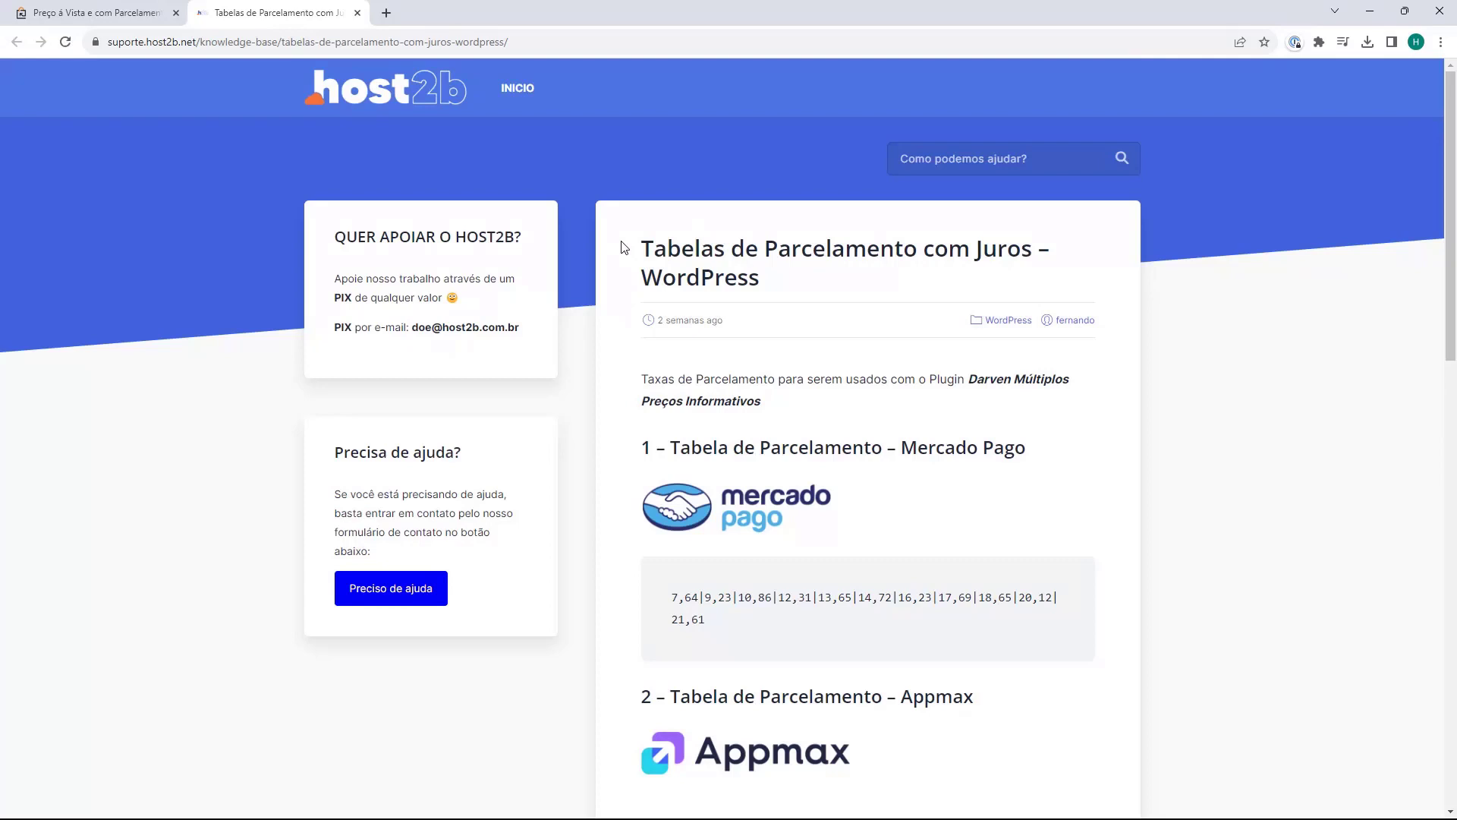
Review the interest rate tables for Mercado Pago, Appmax, Cartpanda Pay and Pagseguro.
scroll(624, 246, "down", 3)
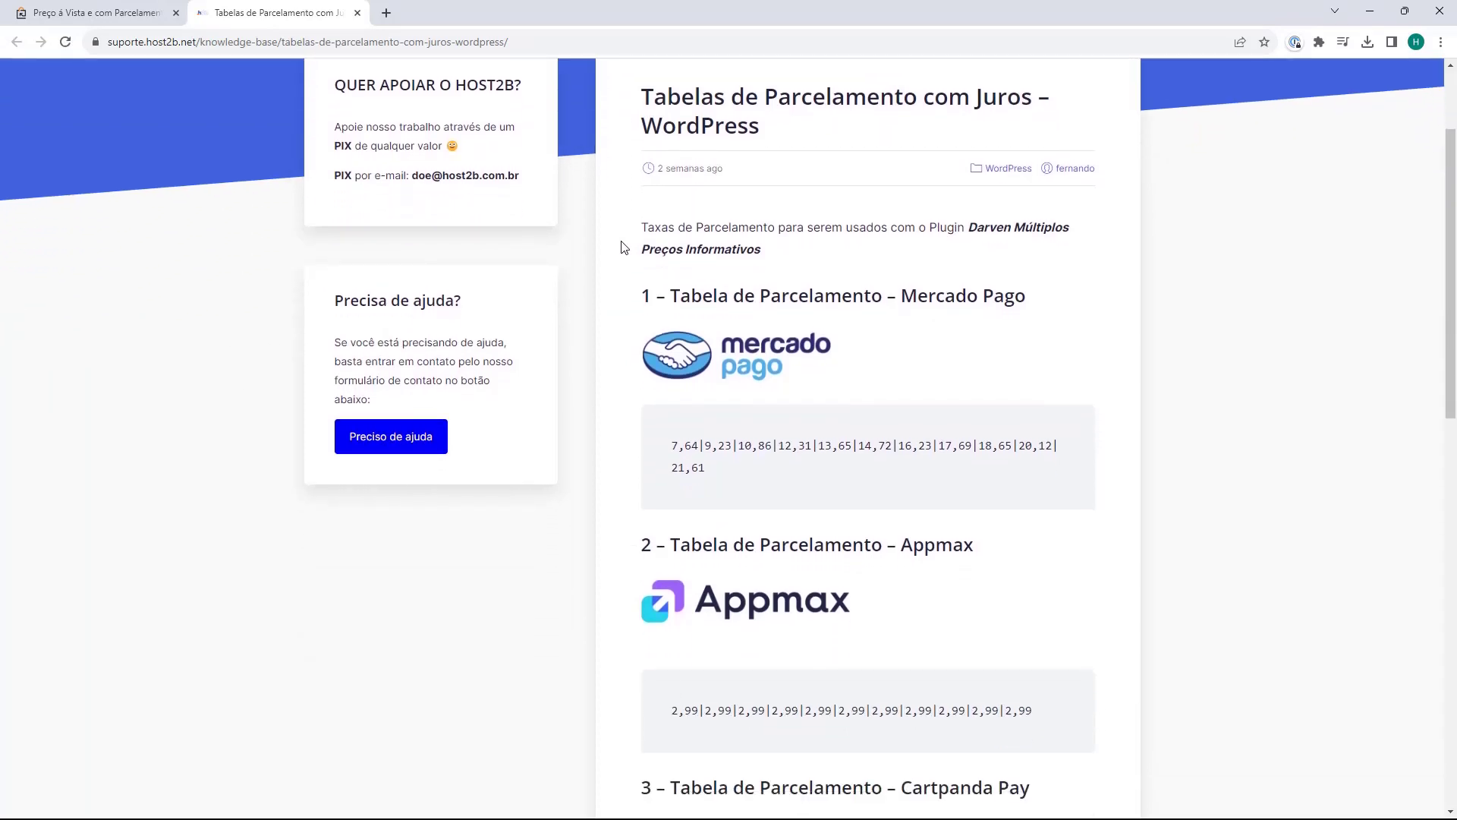
scroll(638, 281, "down", 2)
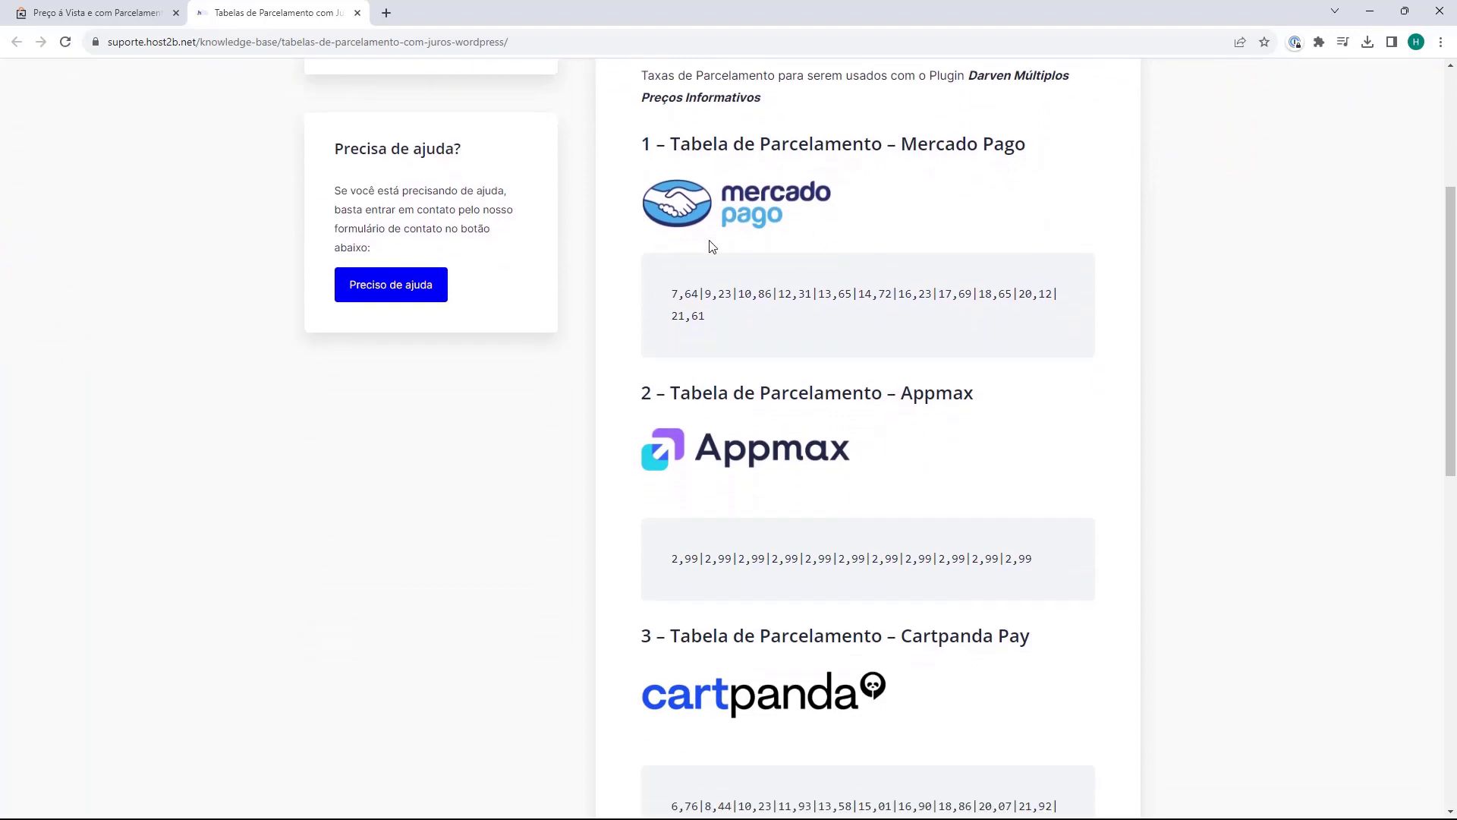
scroll(636, 280, "down", 1)
scroll(629, 374, "down", 4)
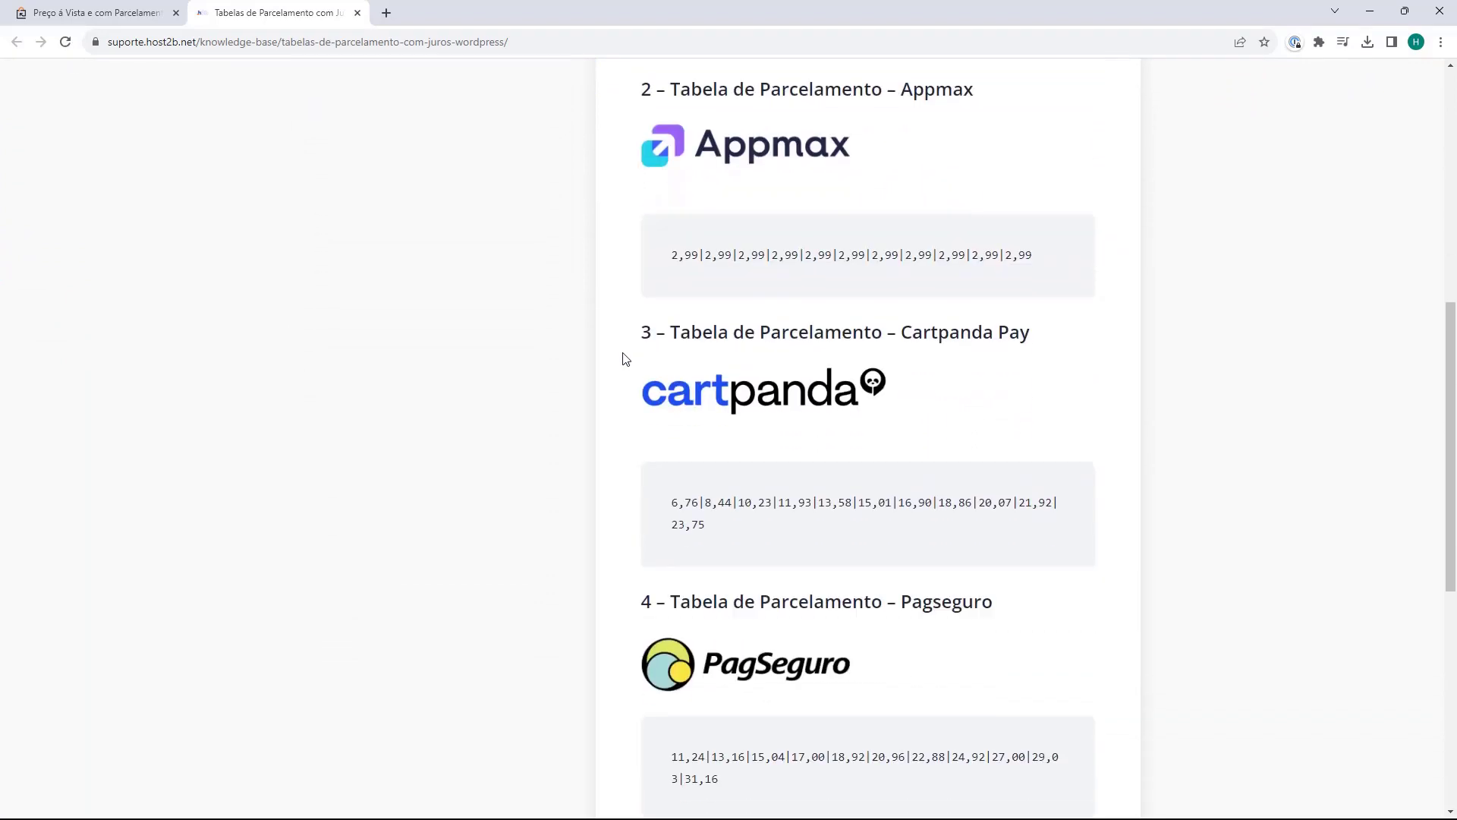
scroll(625, 351, "down", 3)
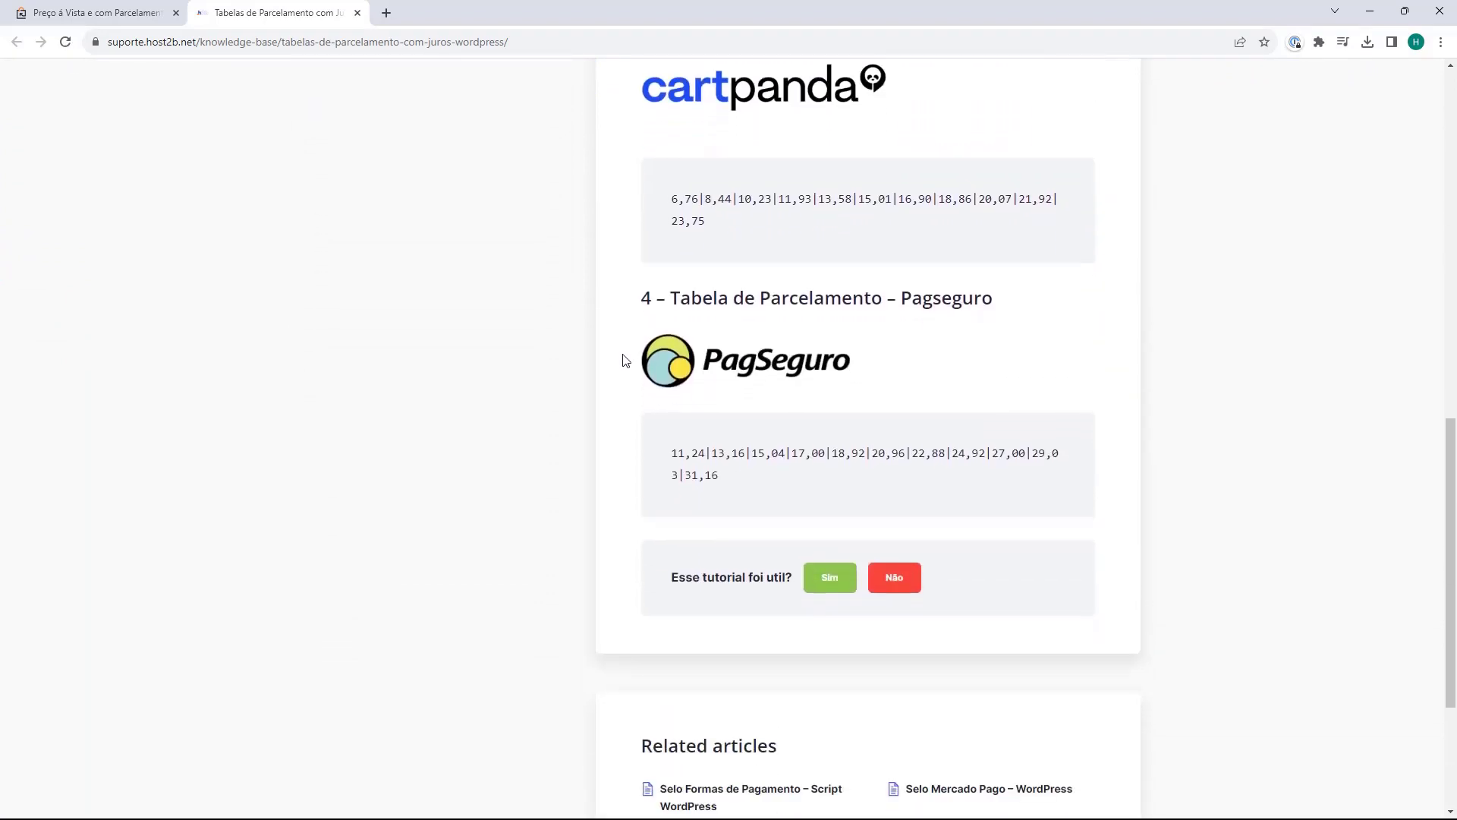
scroll(625, 360, "up", 3)
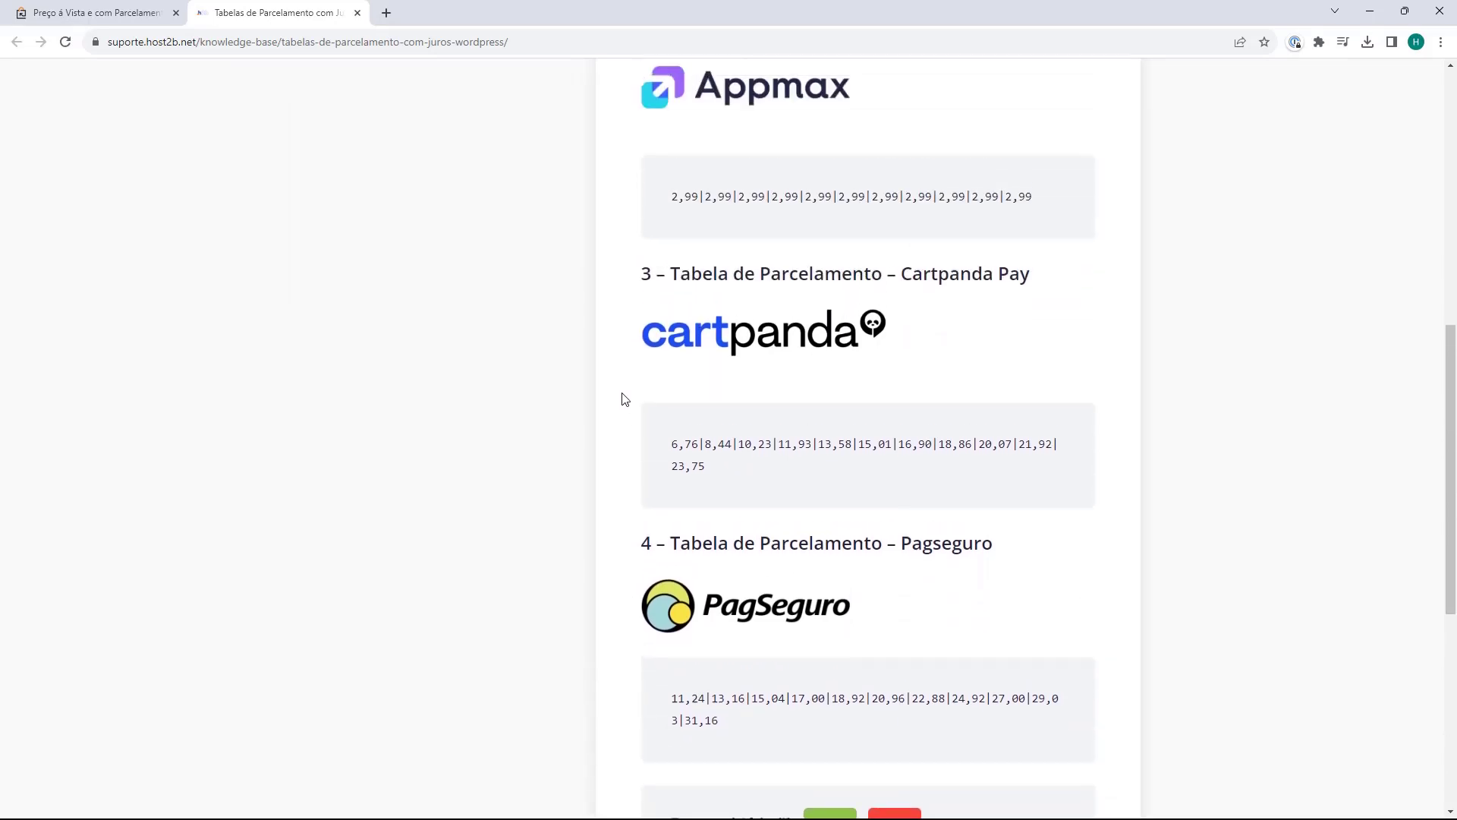
scroll(626, 400, "up", 5)
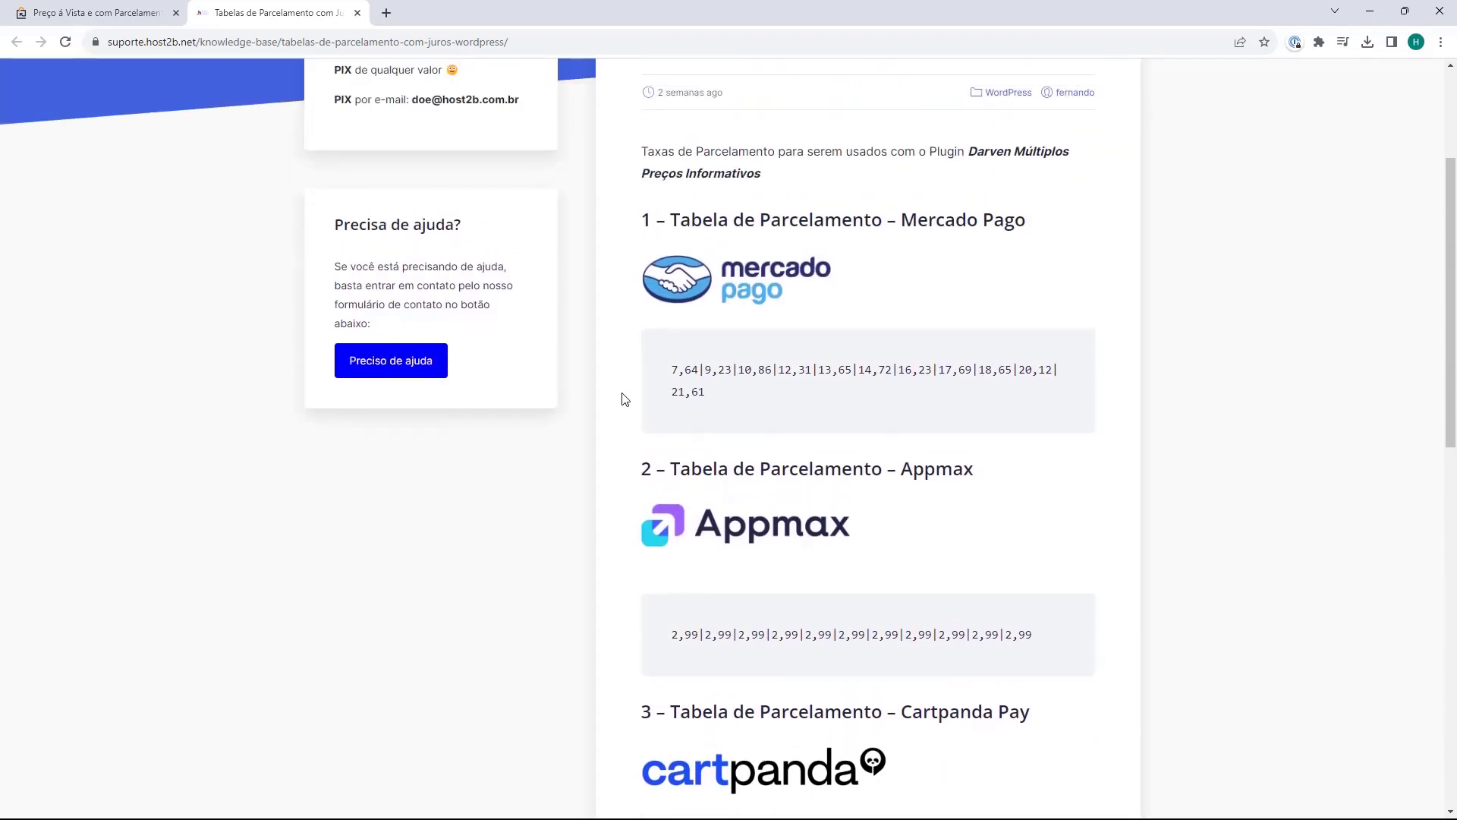
scroll(623, 380, "down", 6)
scroll(630, 478, "up", 2)
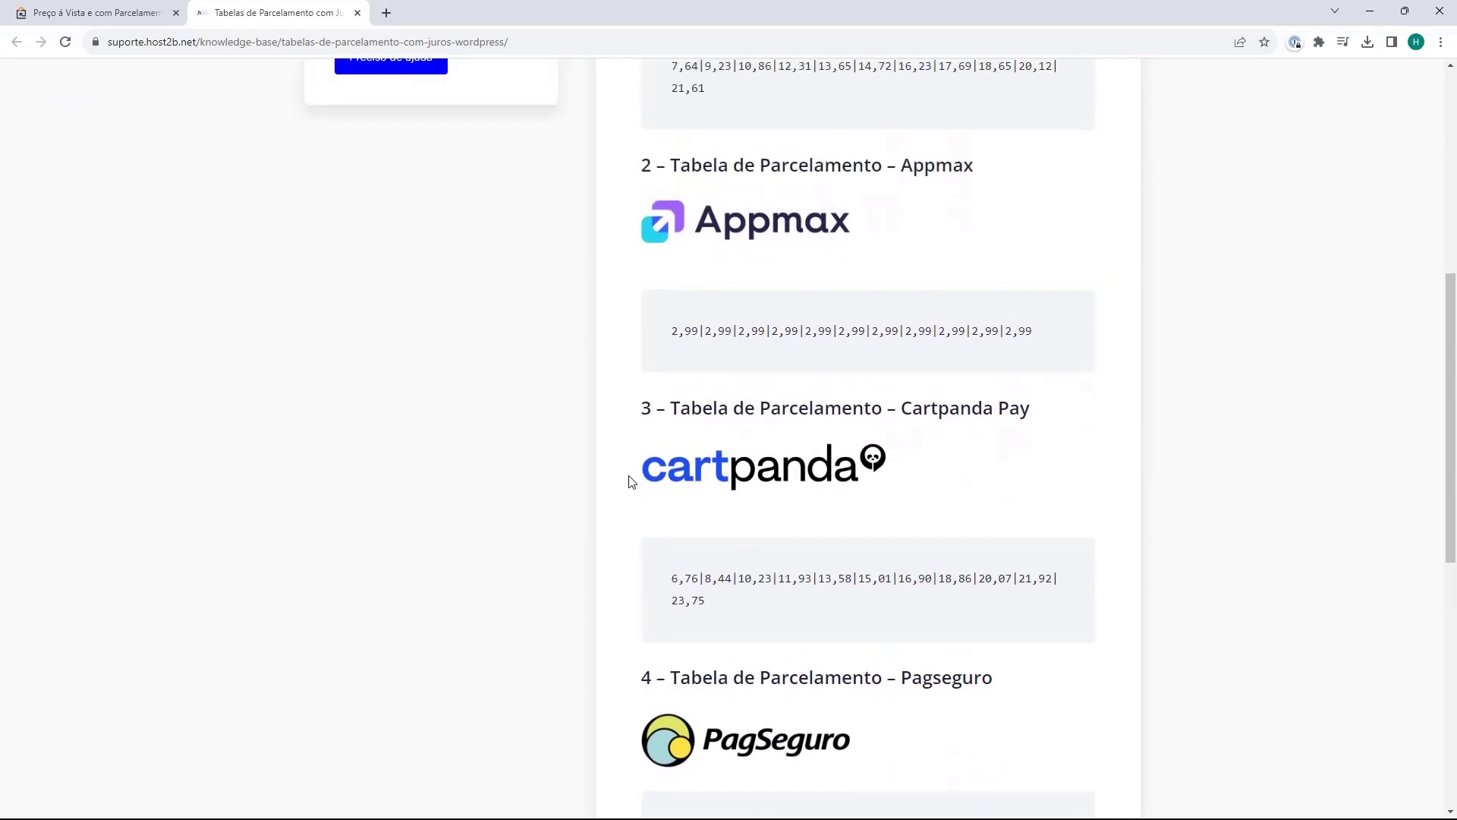
scroll(629, 482, "up", 6)
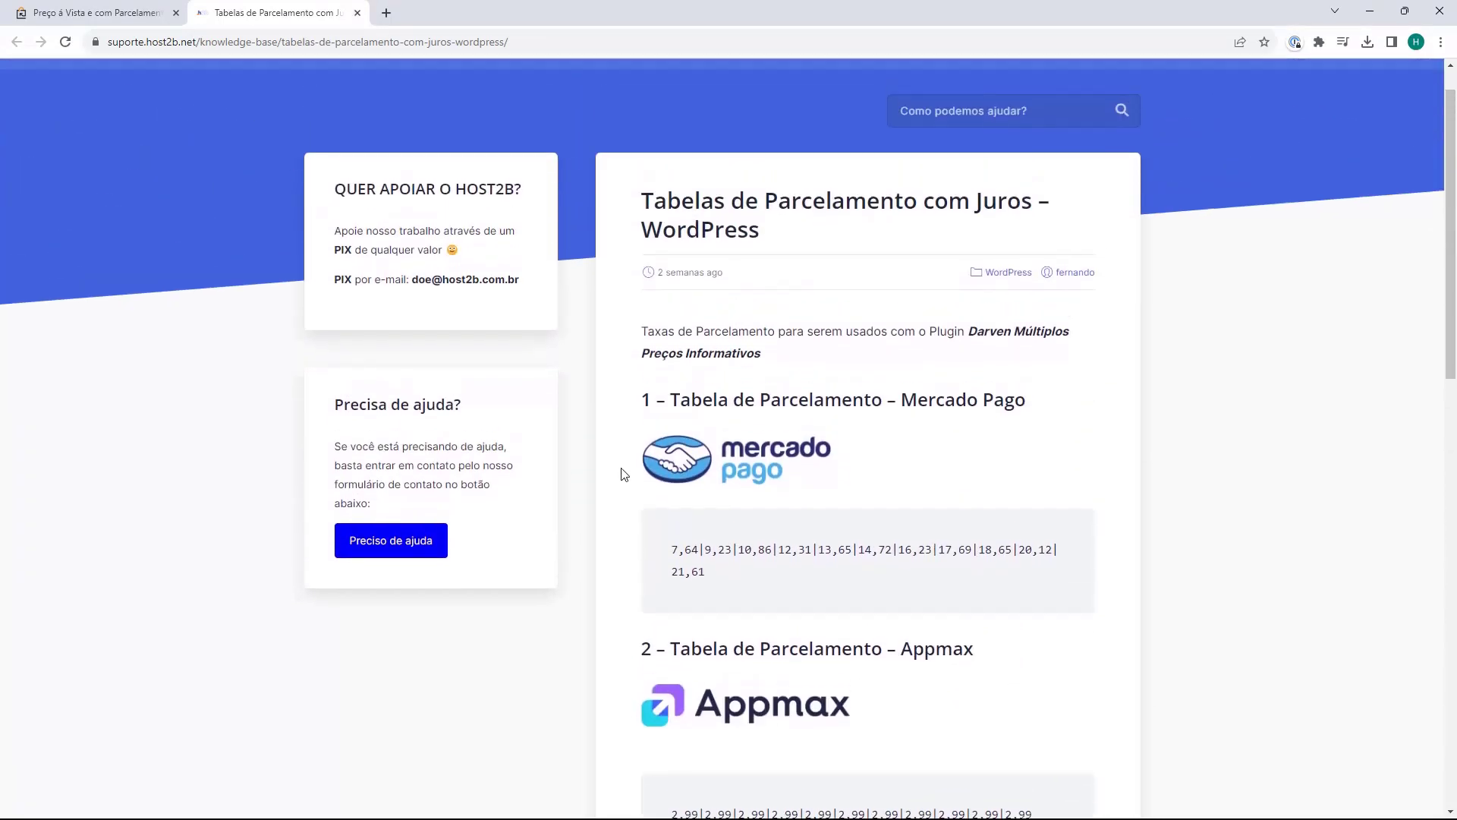
scroll(624, 474, "up", 1)
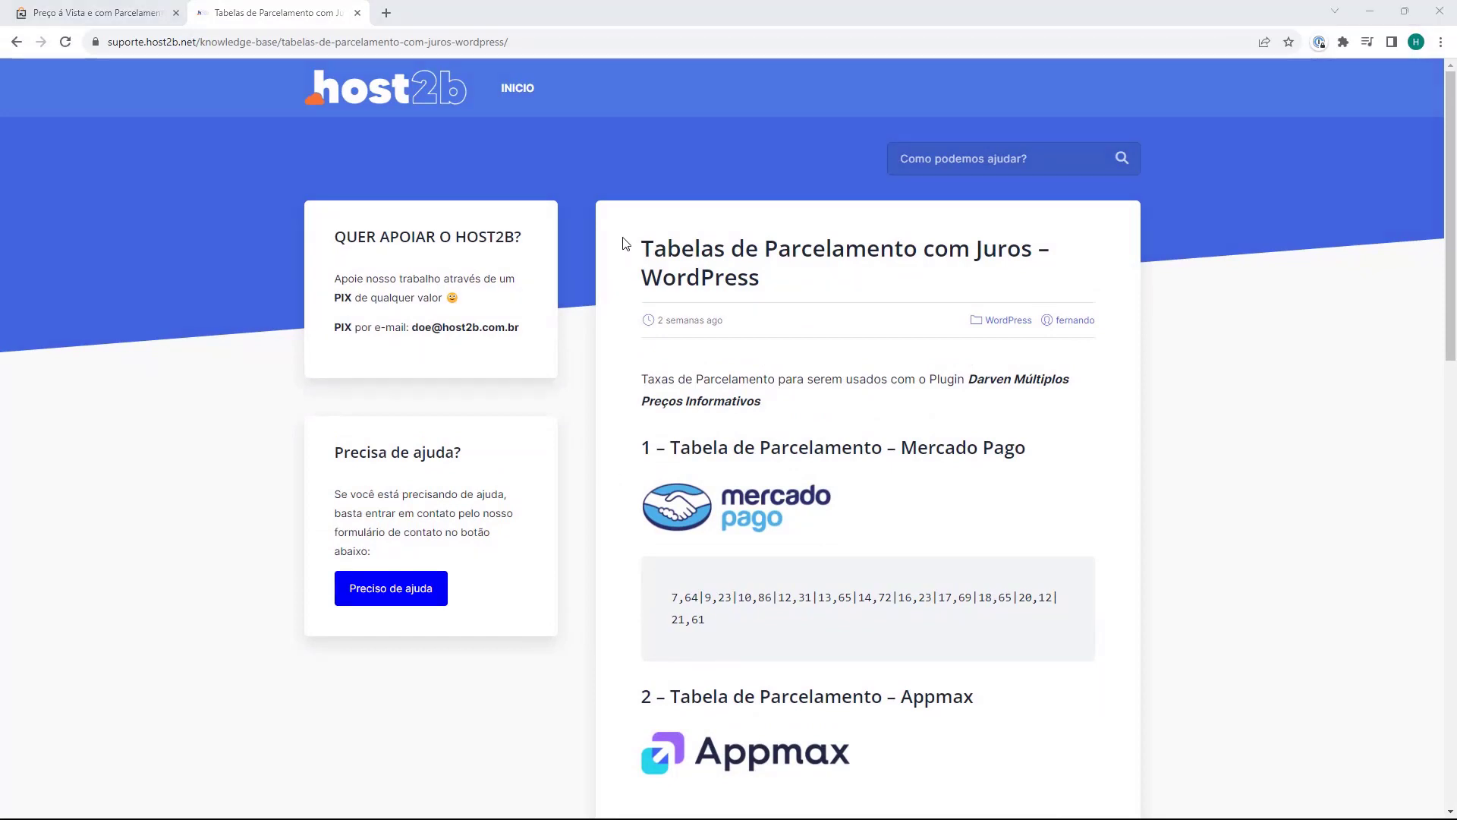
Select the full string of interest rates in the Pagseguro installment table.
scroll(622, 247, "down", 6)
scroll(623, 243, "down", 7)
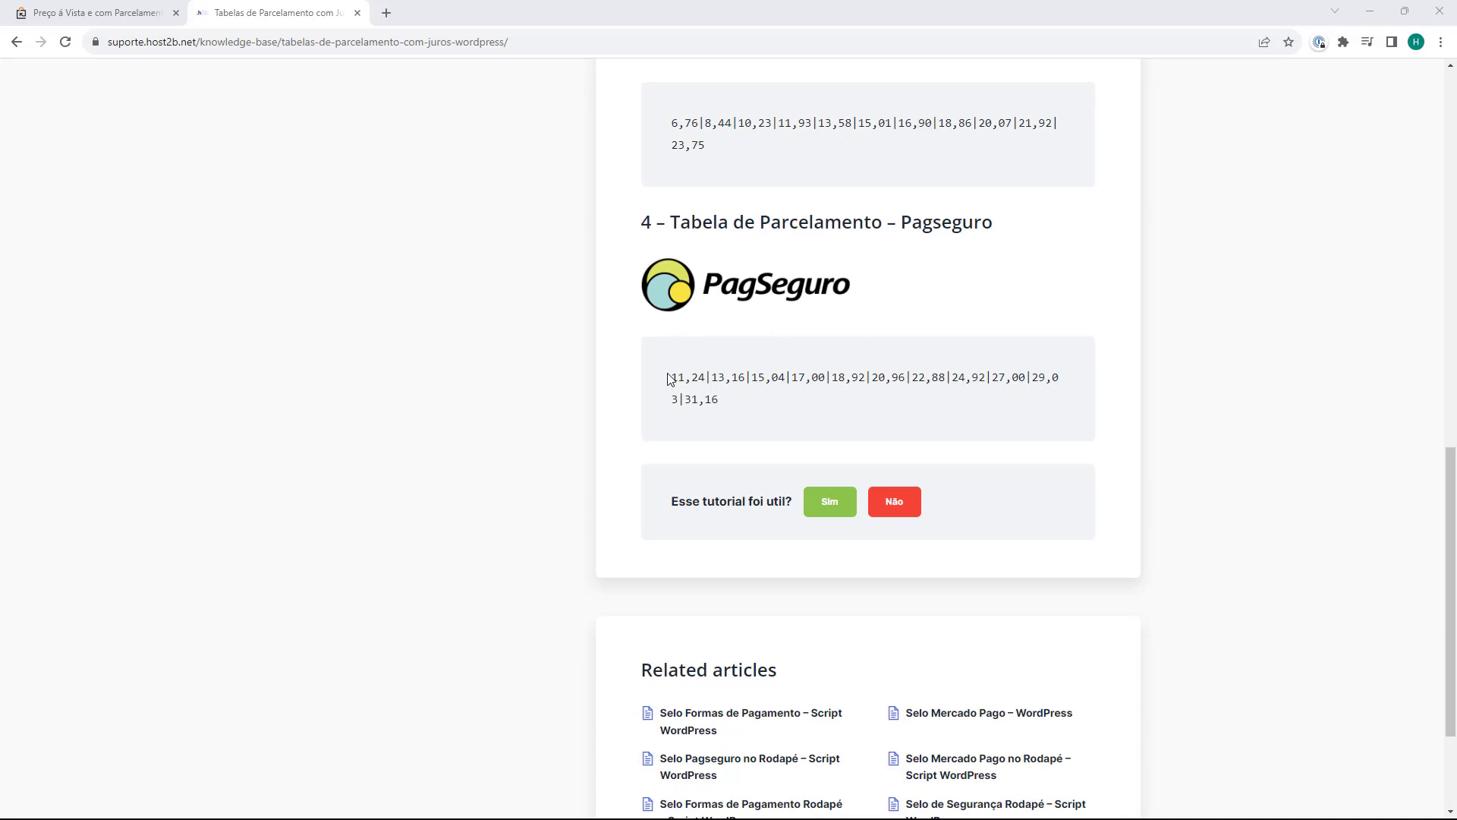
left_click_drag(671, 380, 734, 404)
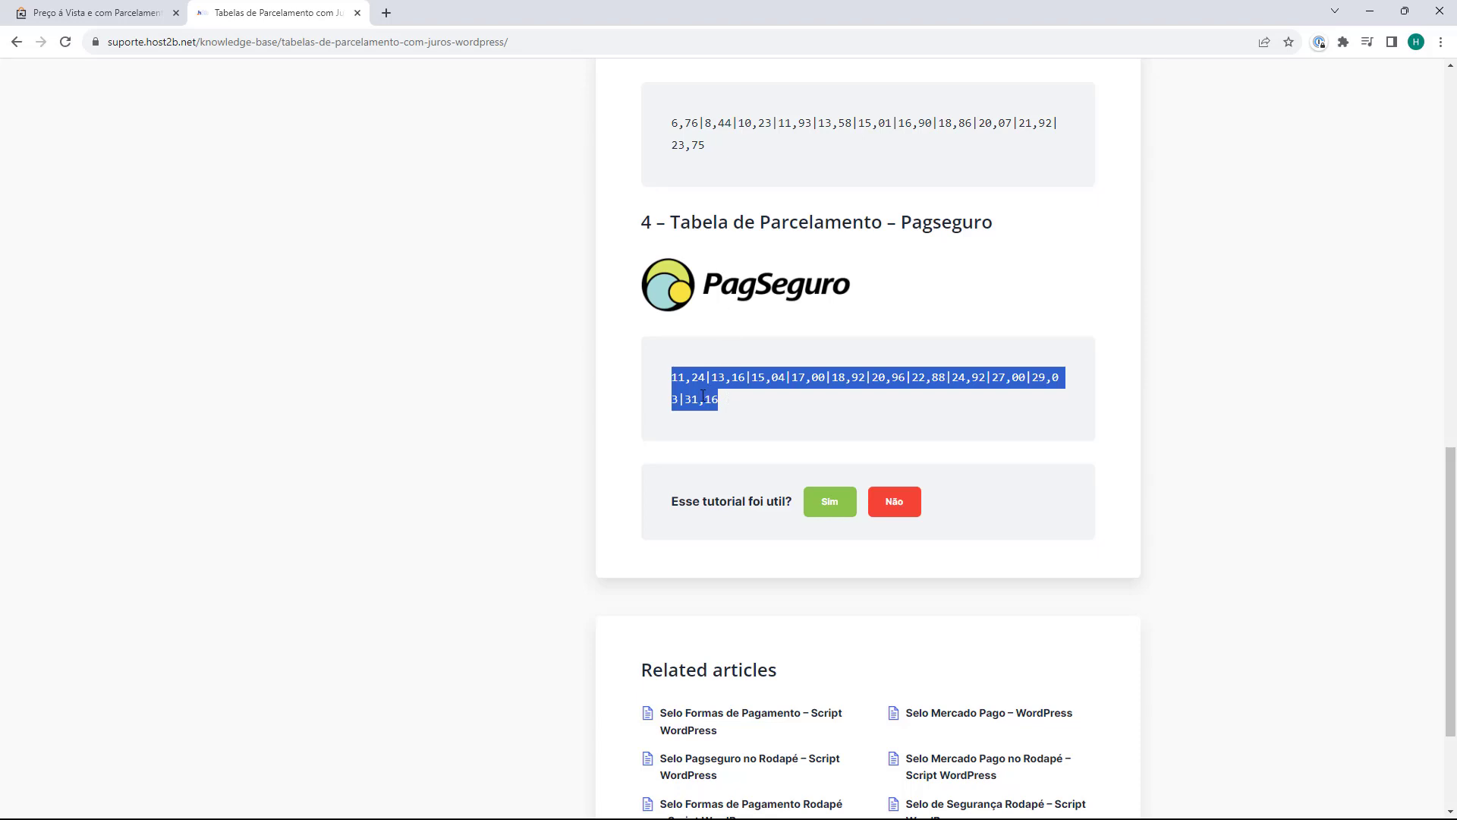
scroll(706, 406, "up", 1)
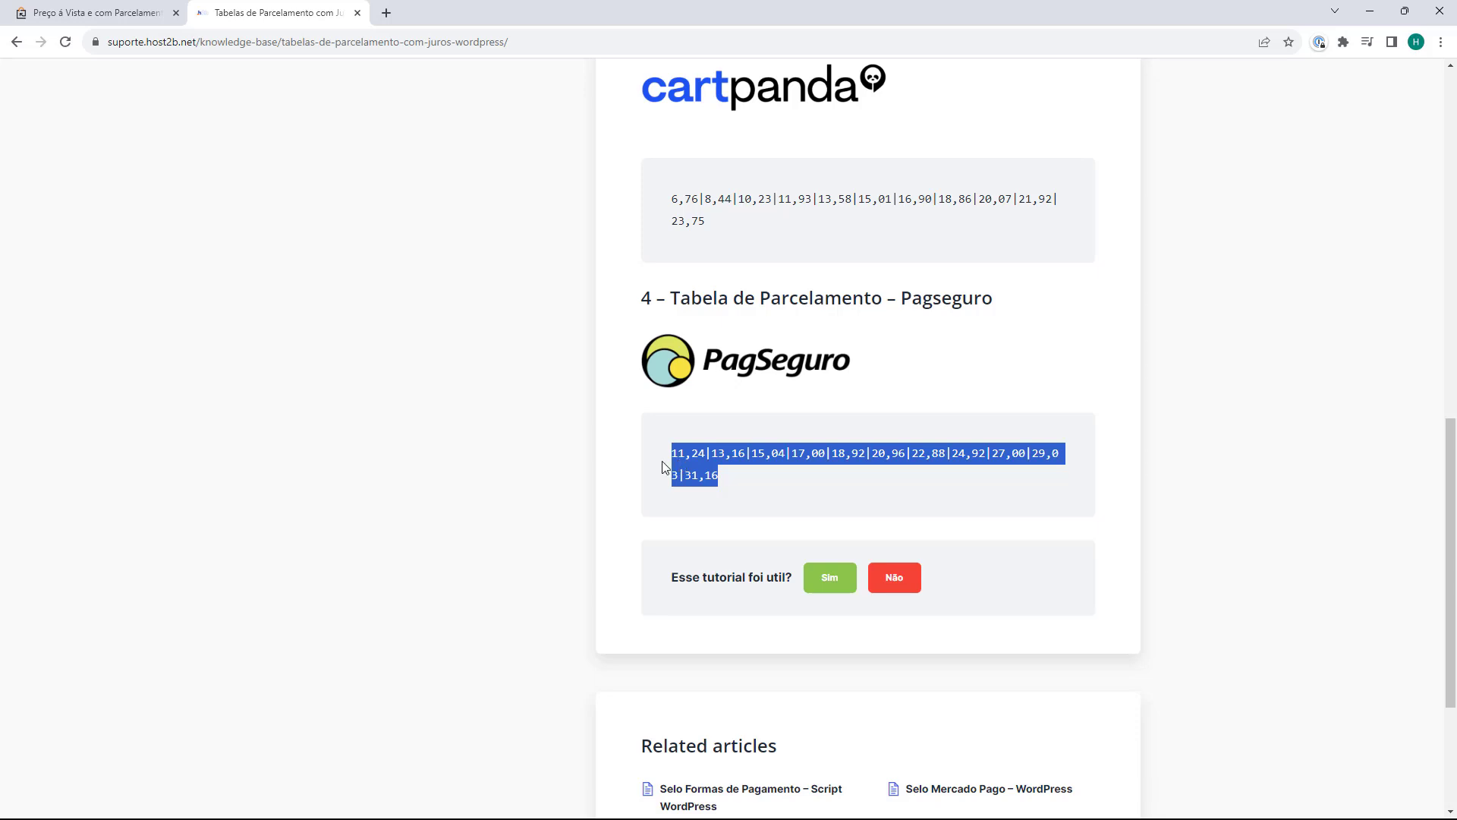
Return to the plugin settings, paste the copied installment rates as the customized interest rates, and save the changes.
left_click(79, 21)
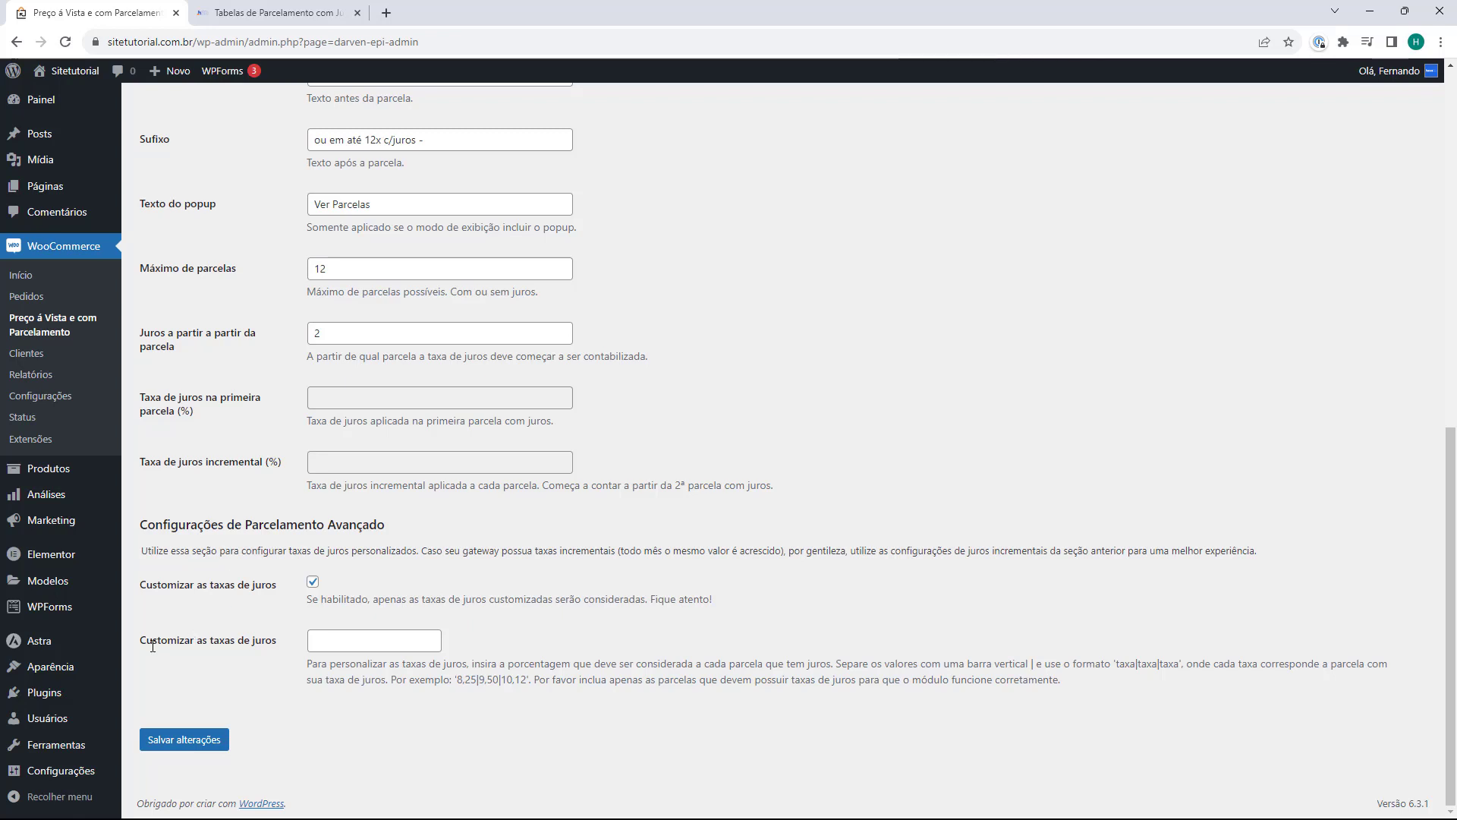
left_click(326, 639)
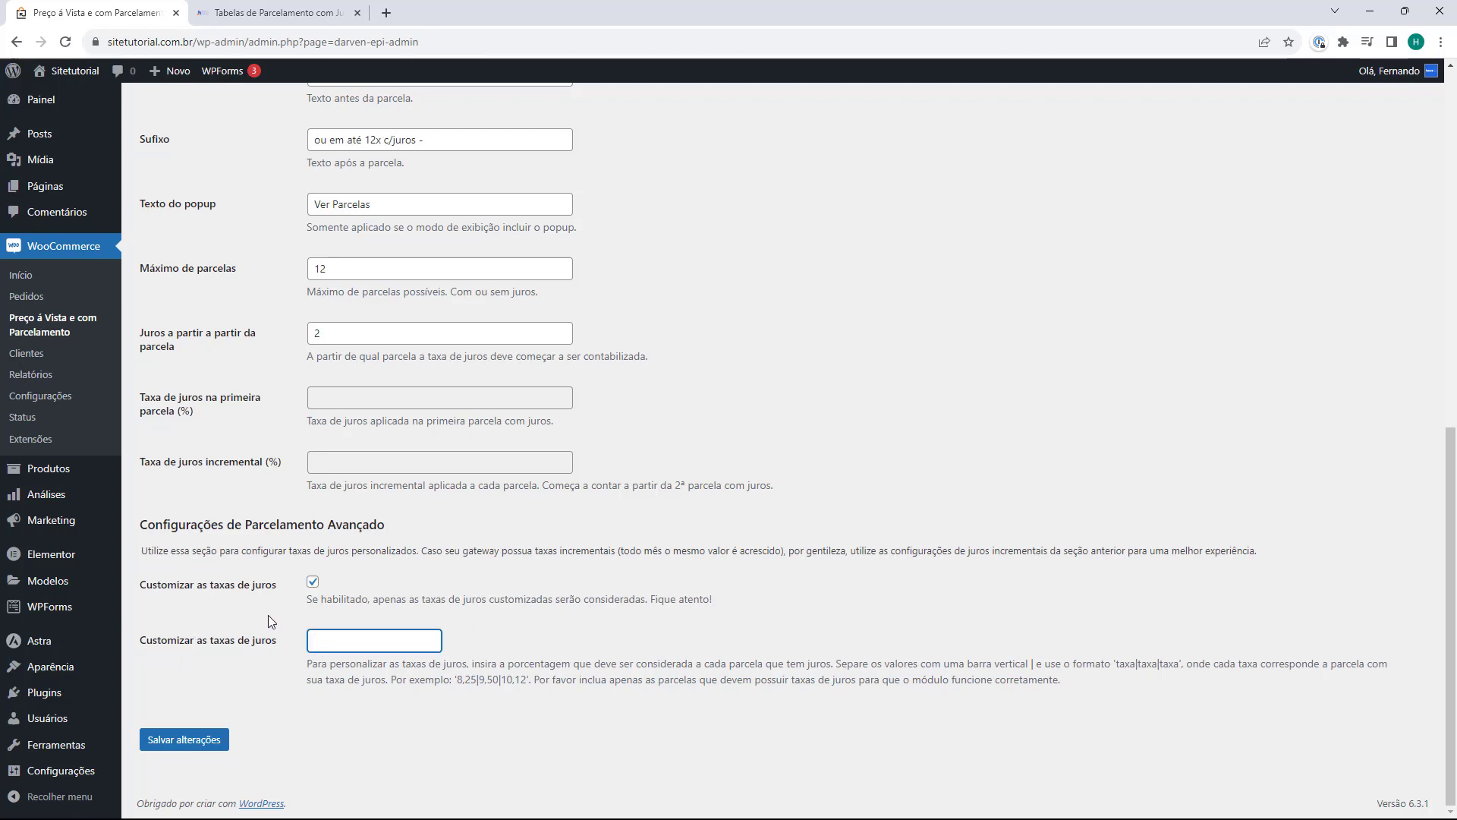
key("ctrl+v")
left_click(179, 746)
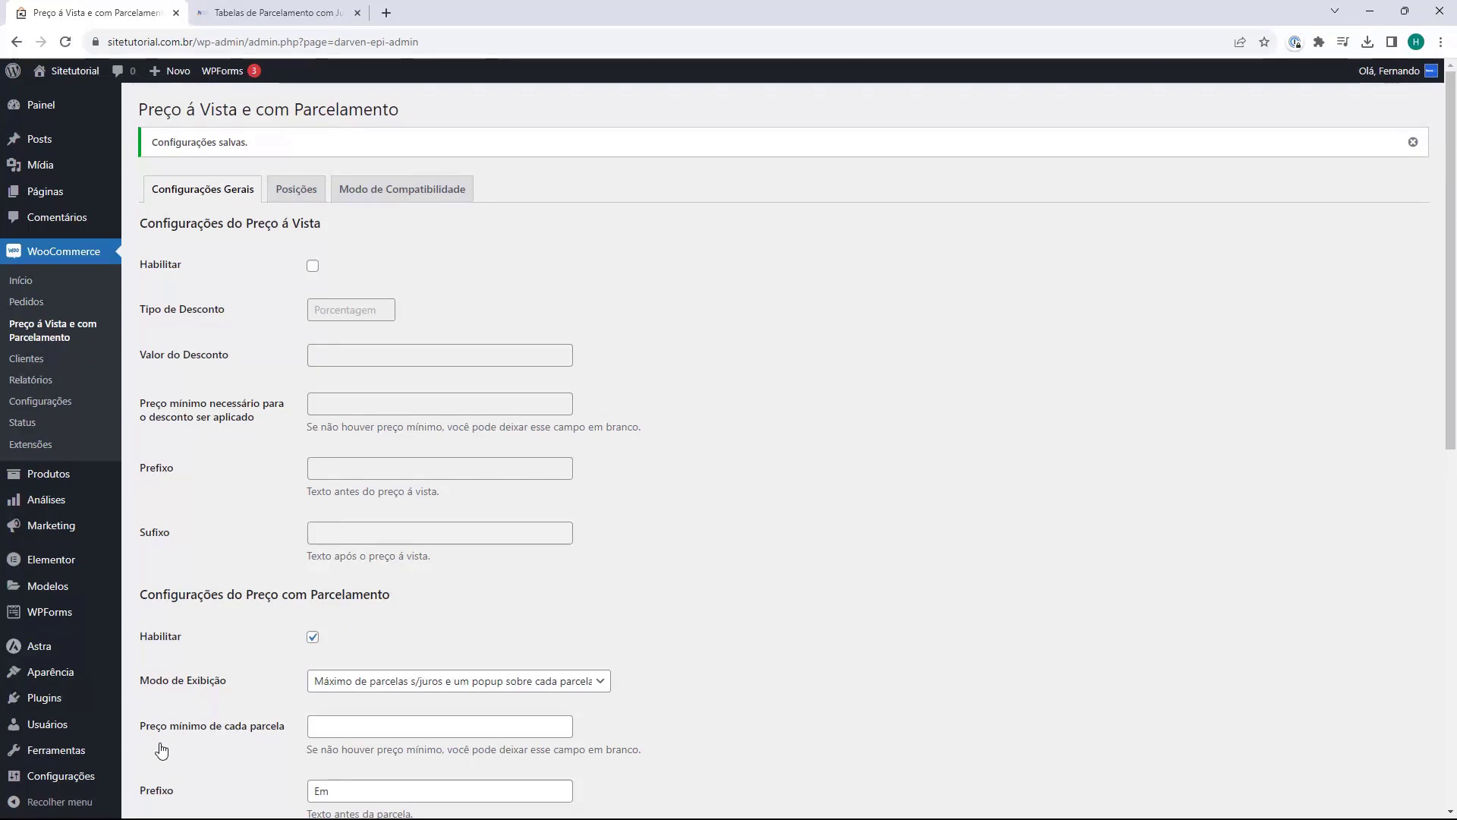
Switch to the Dark Brown Jeans product page and examine its installment prices in the "Ver Parcelas" popup.
key("ctrl+Tab")
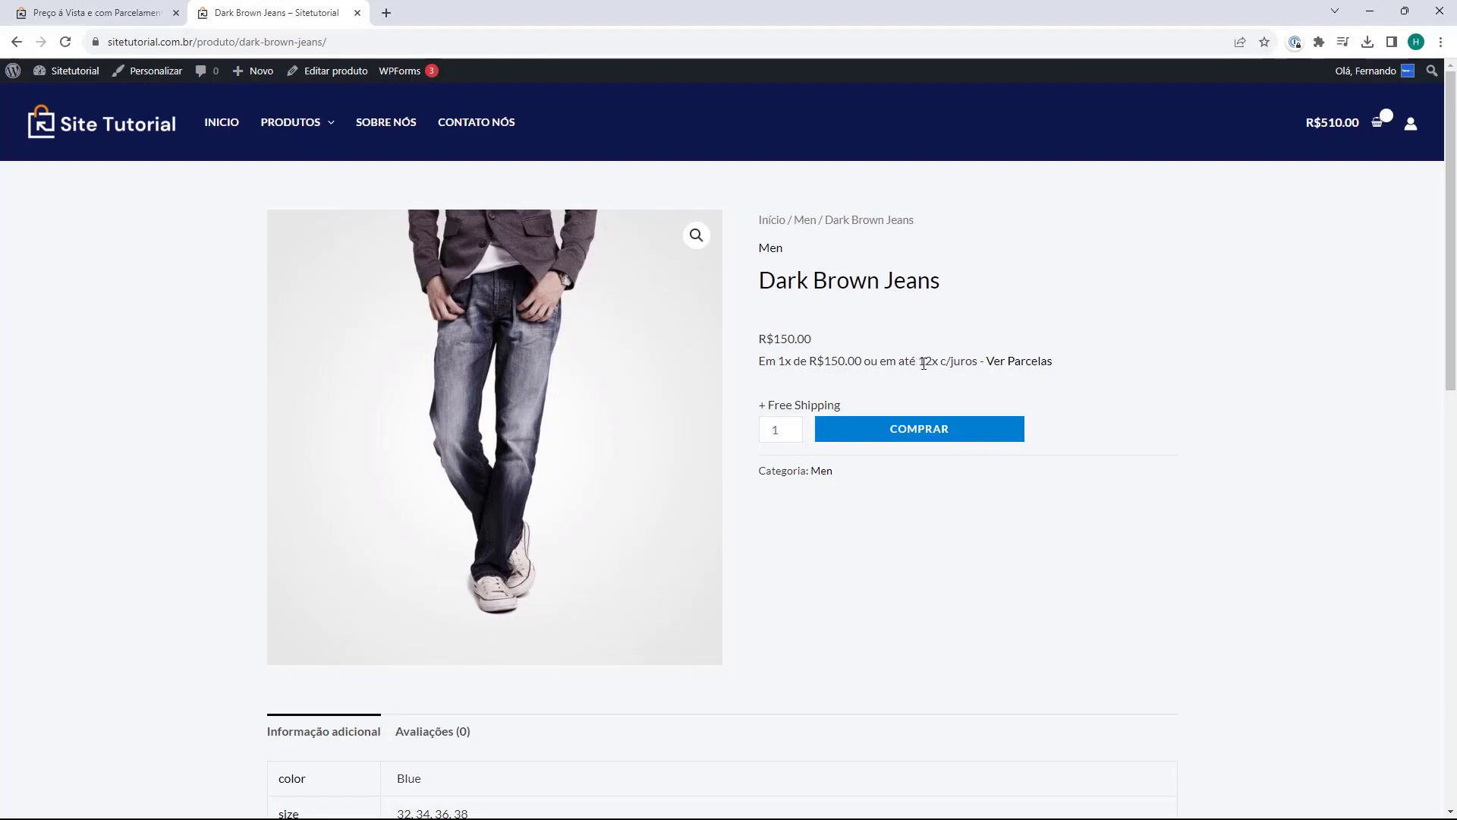
left_click(1015, 362)
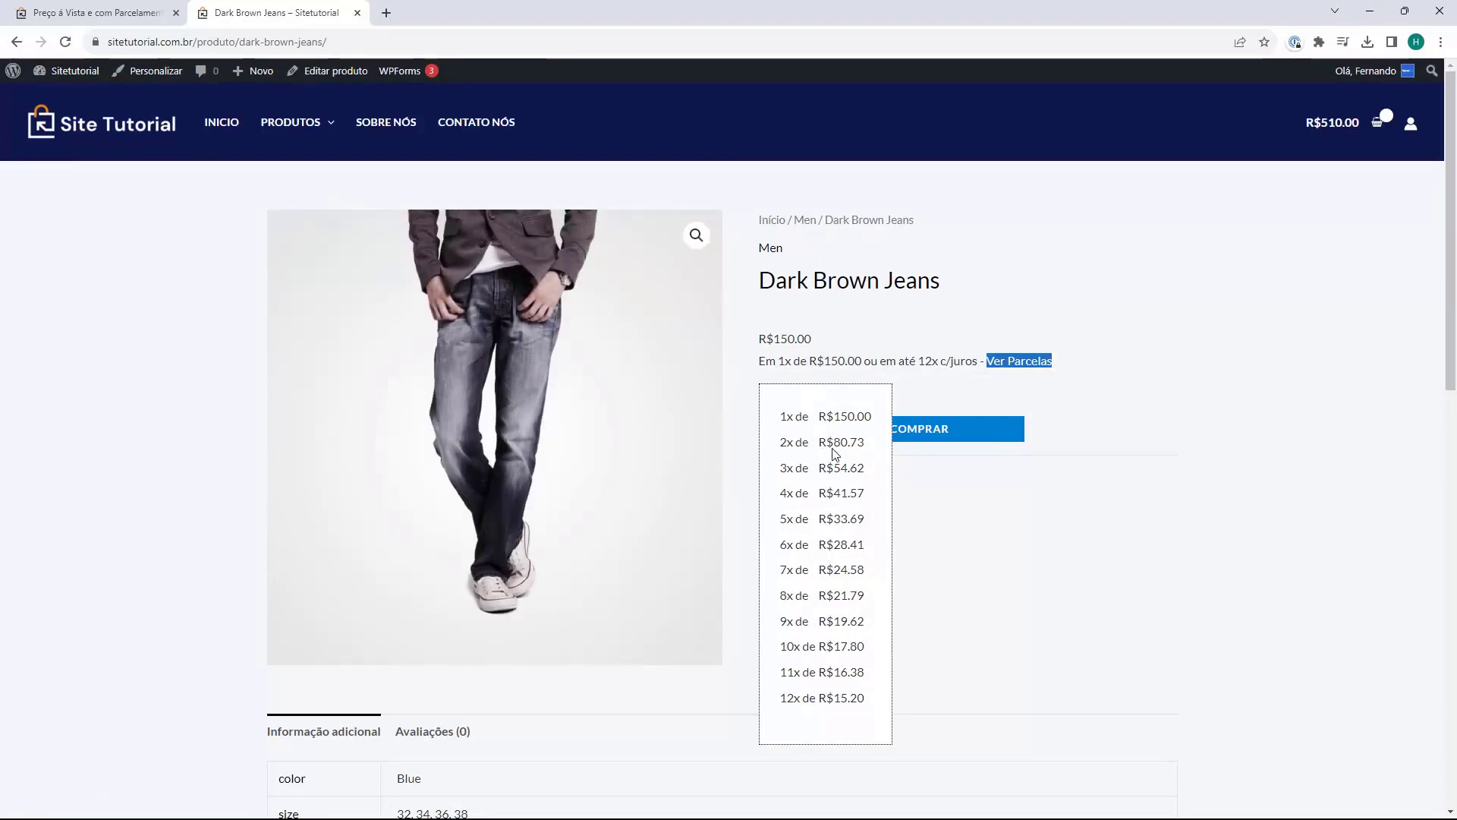
left_click(1002, 360)
left_click(1006, 359)
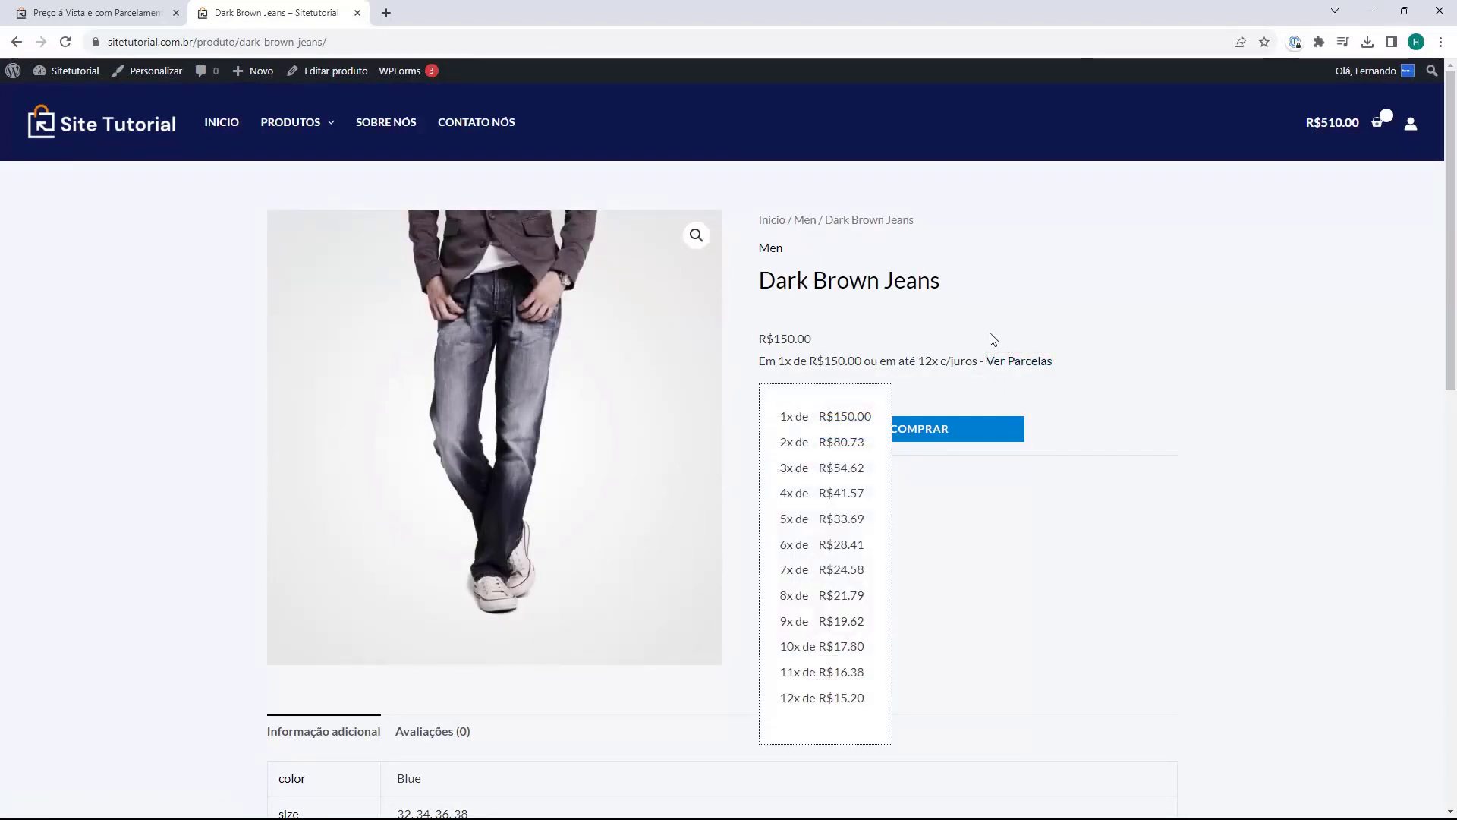